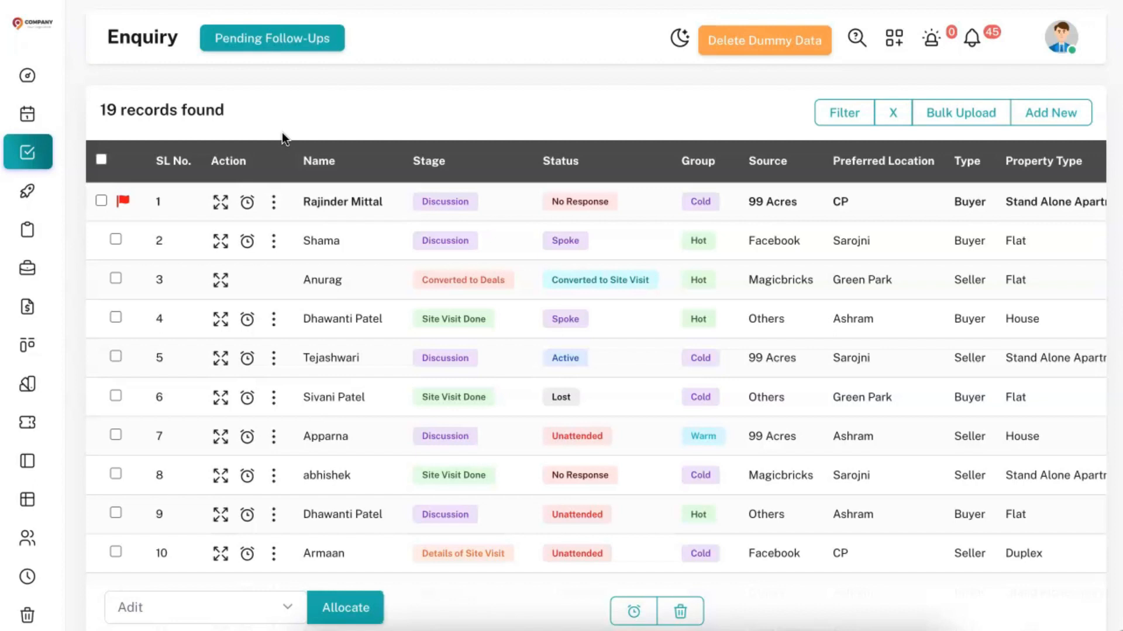
# Open a blank new enquiry form and review its primary and additional information fields
pyautogui.click(745, 138)
pyautogui.click(1038, 117)
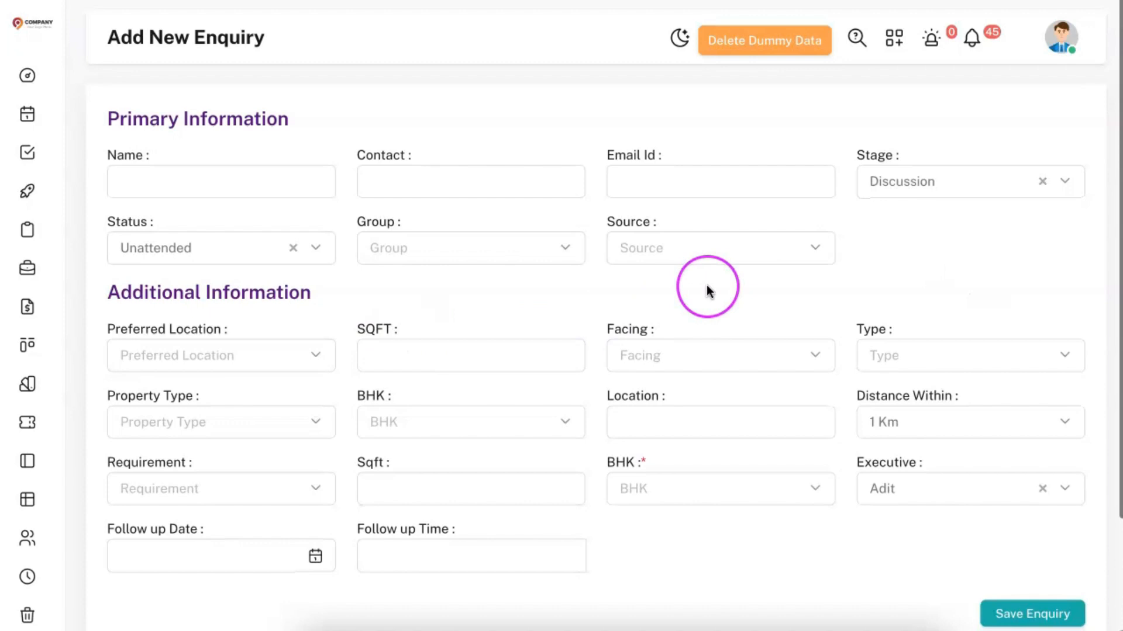
pyautogui.scroll(-3, 707, 289)
pyautogui.scroll(3, 707, 291)
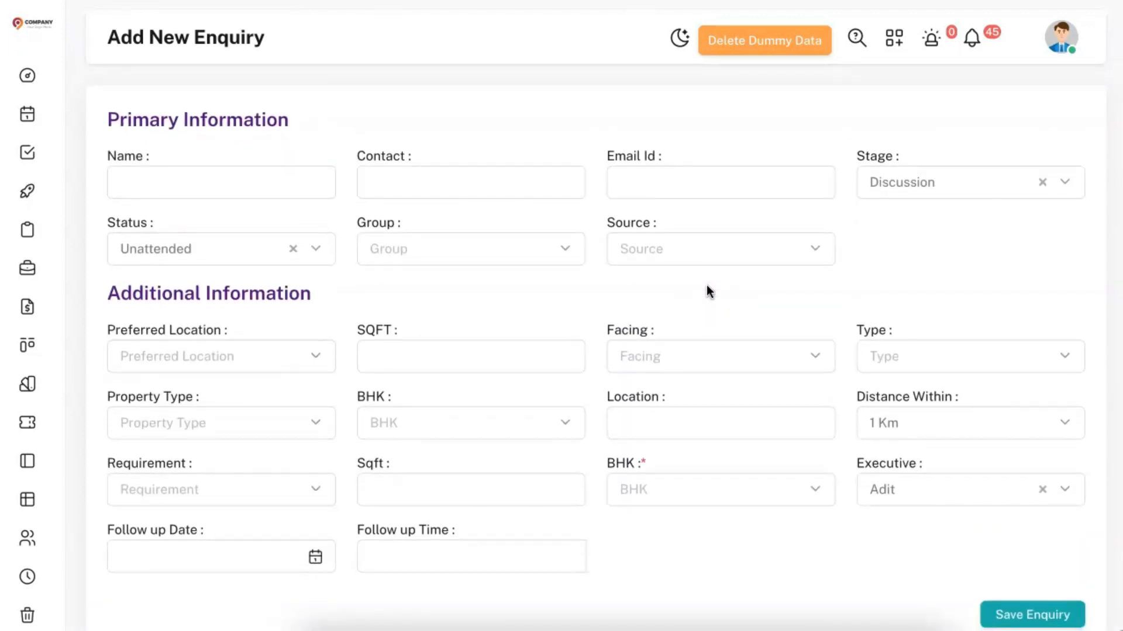
# Open the Lead Capture API's section of the API settings and start a new lead capture API
pyautogui.click(1054, 41)
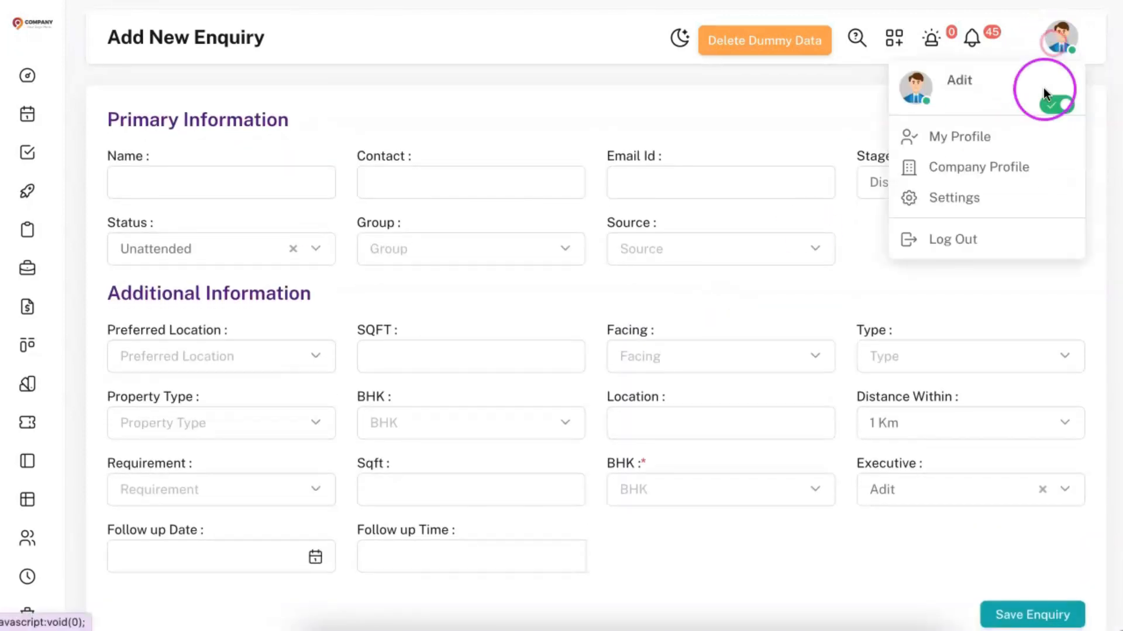
pyautogui.click(1004, 200)
pyautogui.click(714, 408)
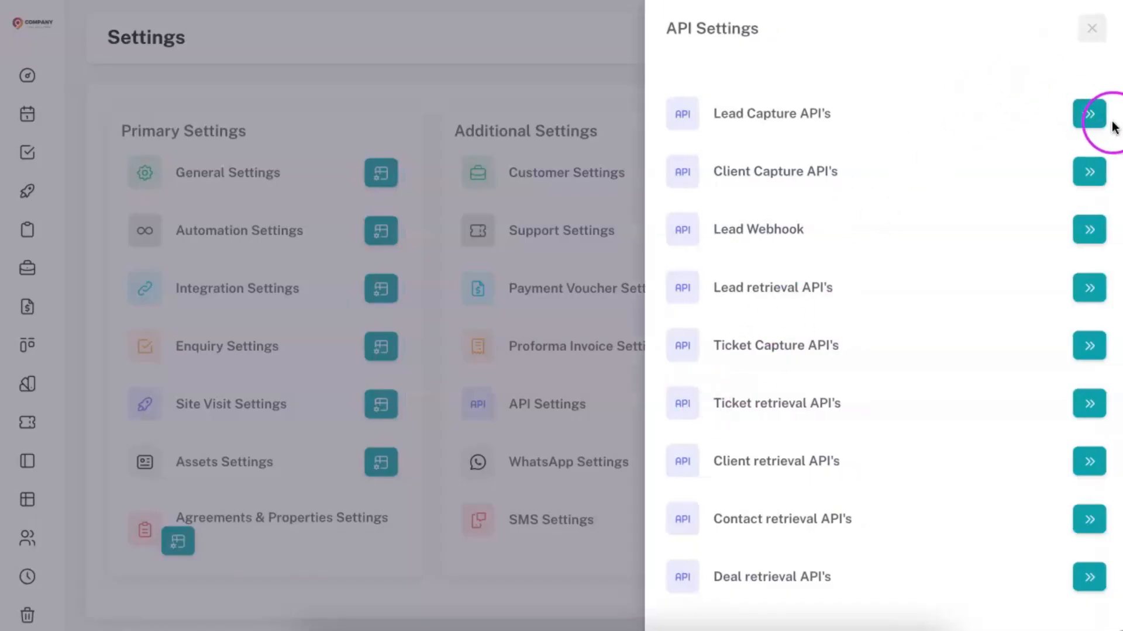
pyautogui.click(1095, 121)
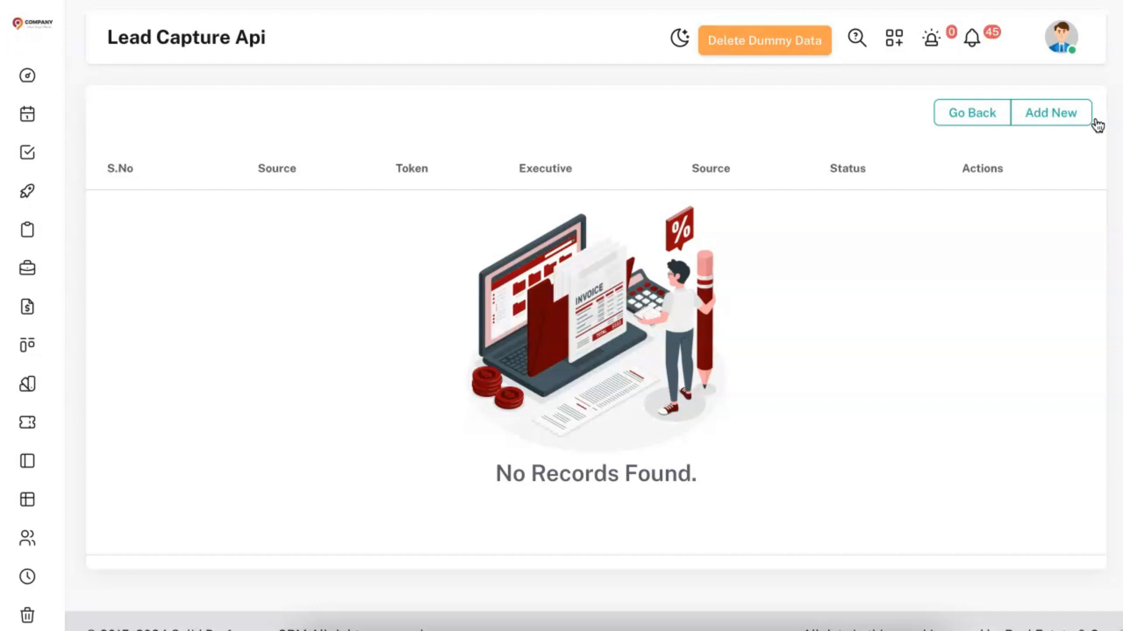
pyautogui.click(1071, 114)
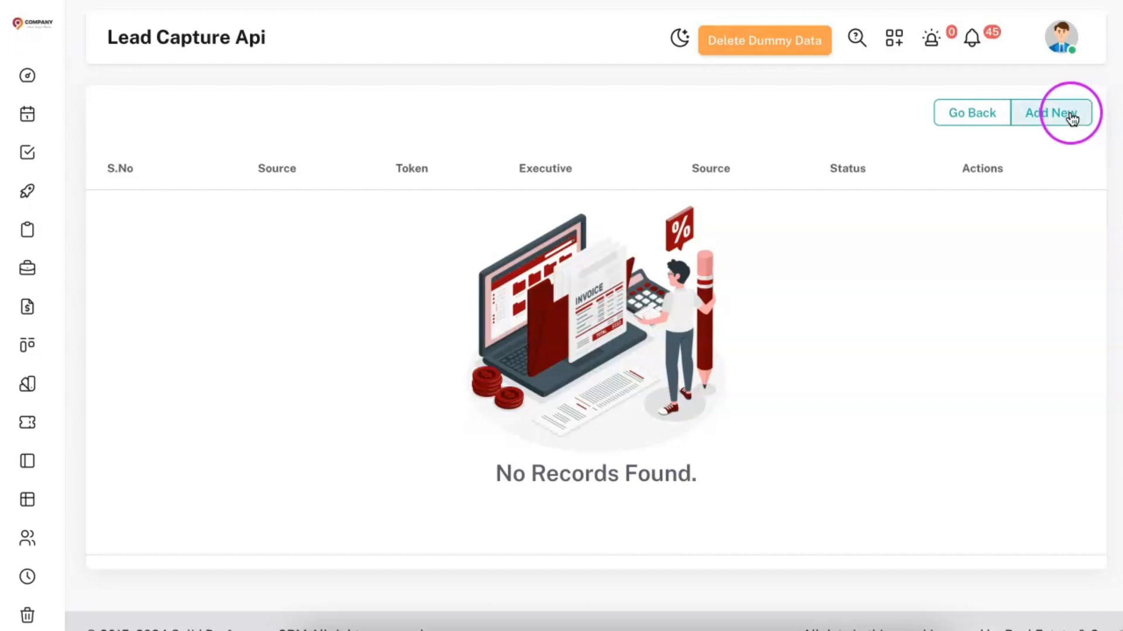
# Name the provider "Website Contact" and assign the executive who receives the captured leads
pyautogui.click(190, 171)
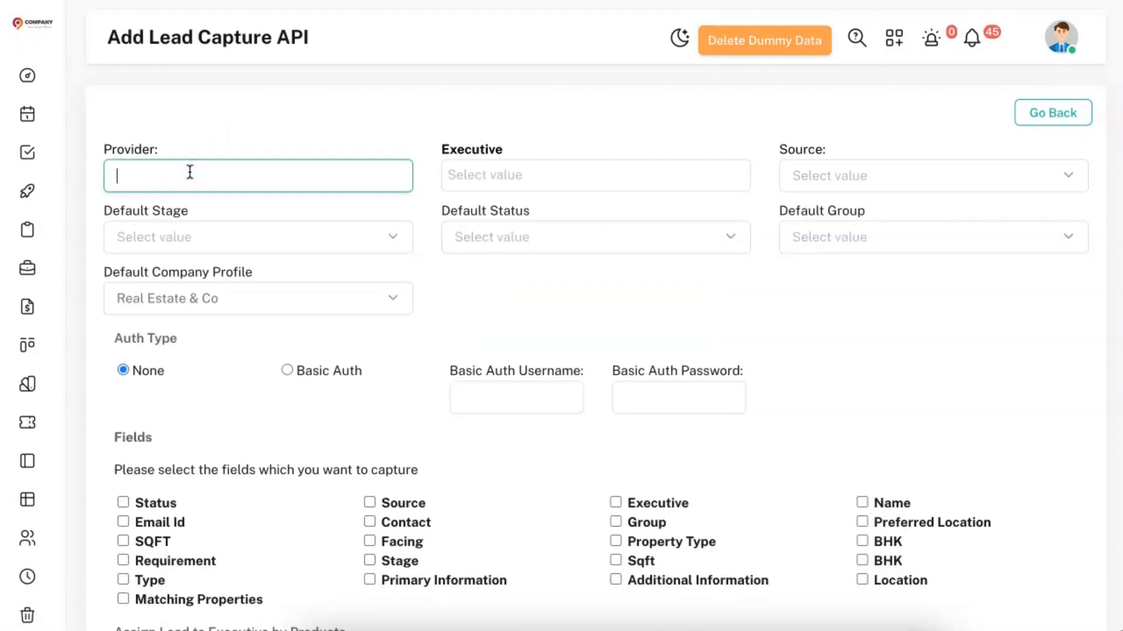
pyautogui.write('Website Contact')
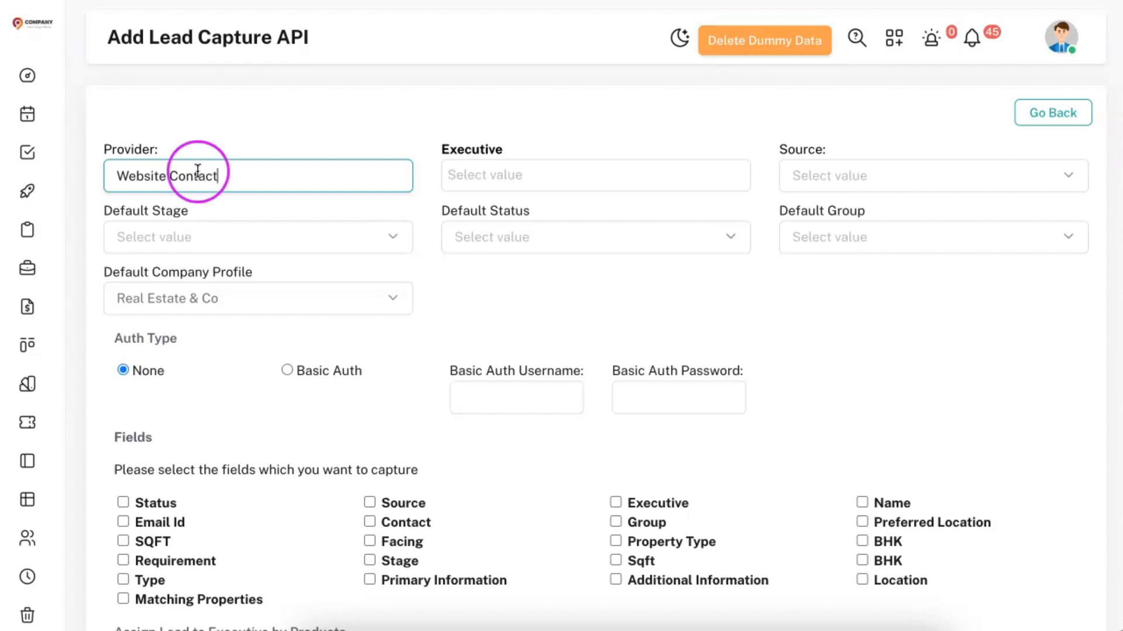
pyautogui.click(489, 175)
pyautogui.click(502, 216)
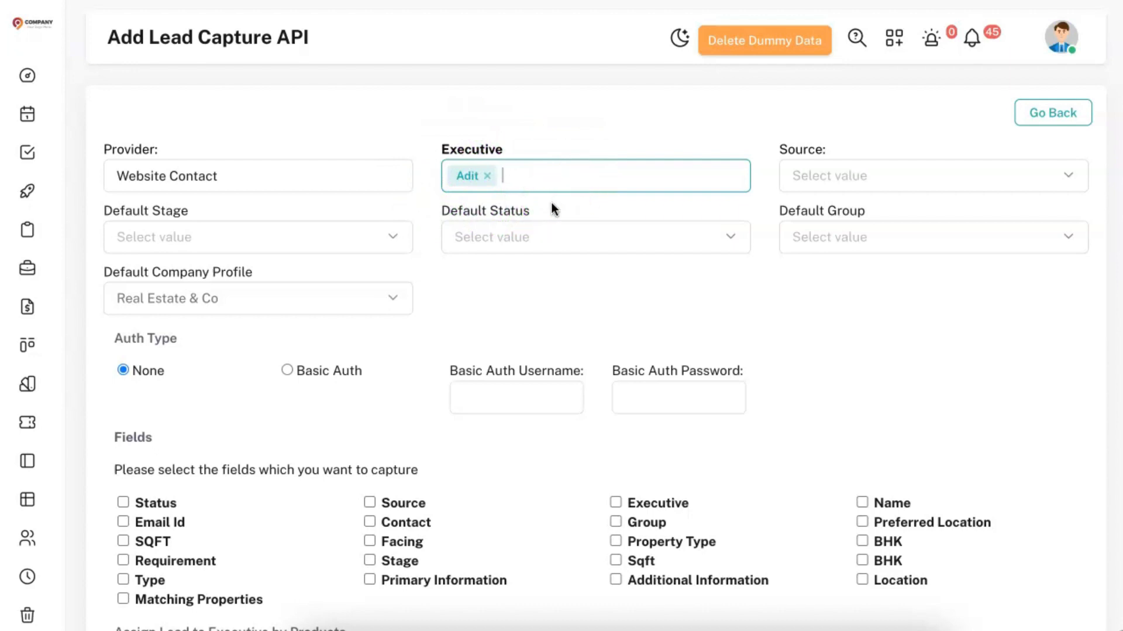
# Review the available Source options and check the Enquiry Settings on the settings page
pyautogui.click(817, 177)
pyautogui.scroll(-3, 877, 333)
pyautogui.scroll(3, 877, 333)
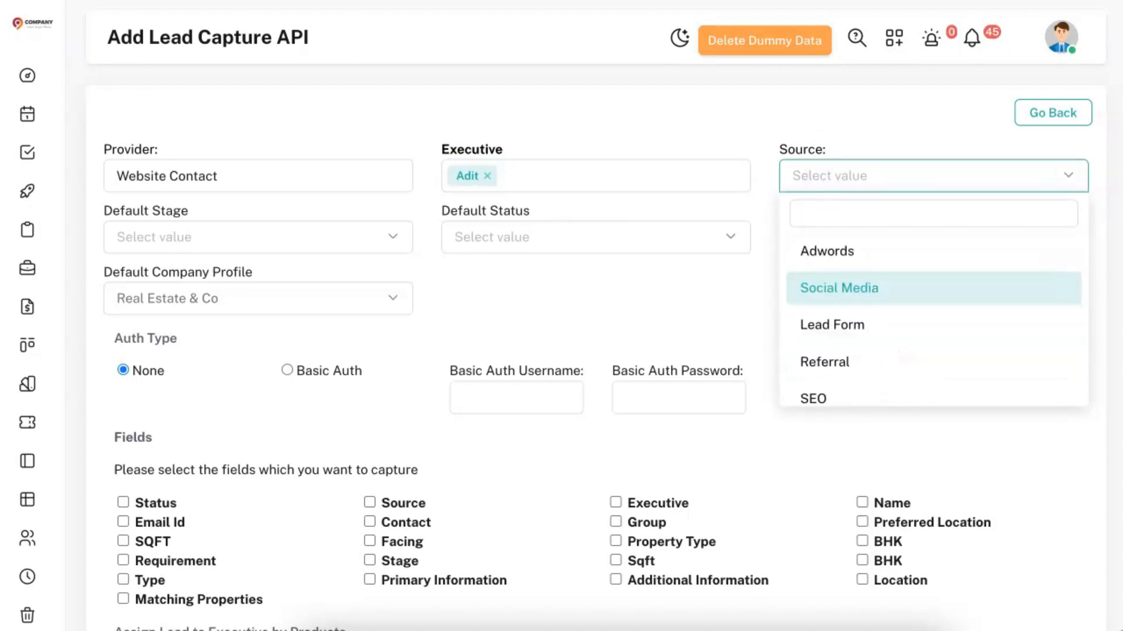
pyautogui.click(618, 95)
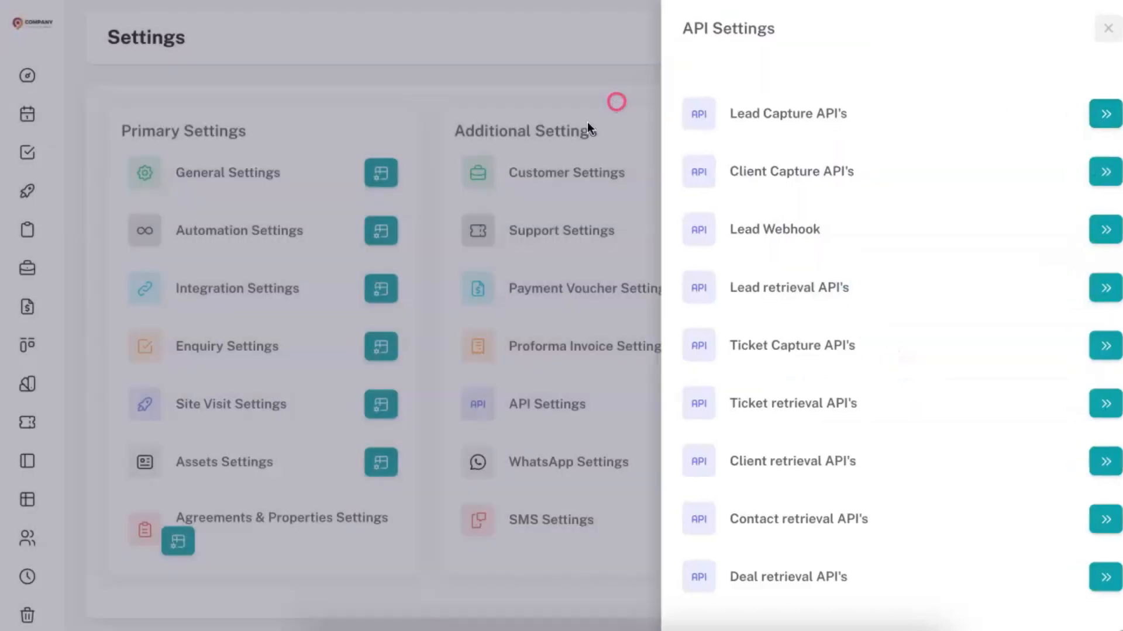
pyautogui.click(377, 293)
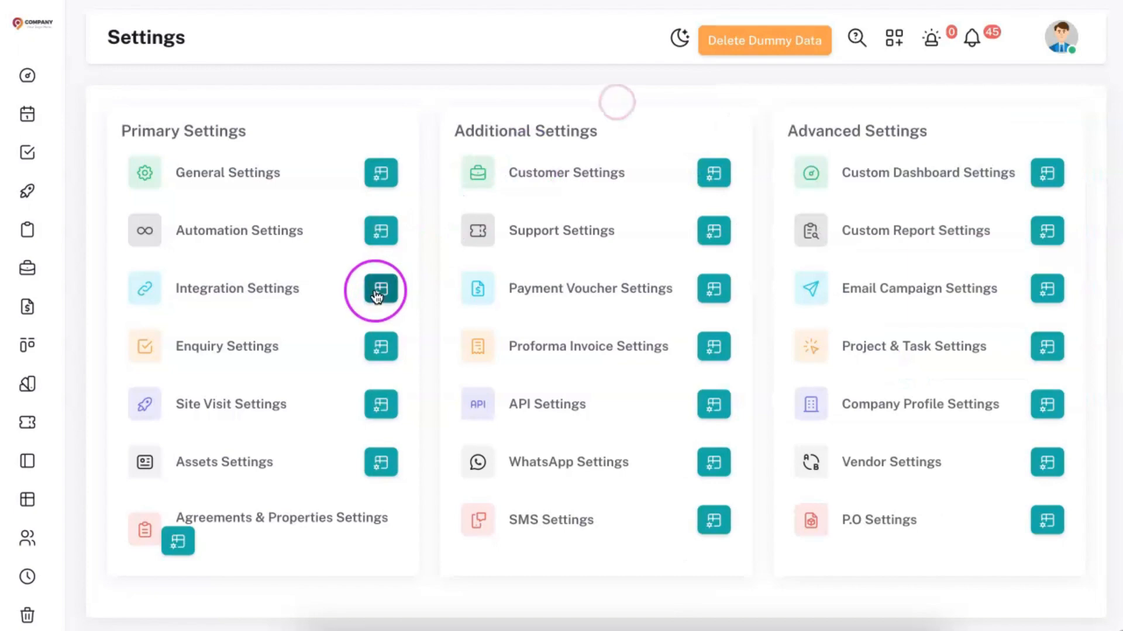
pyautogui.click(381, 345)
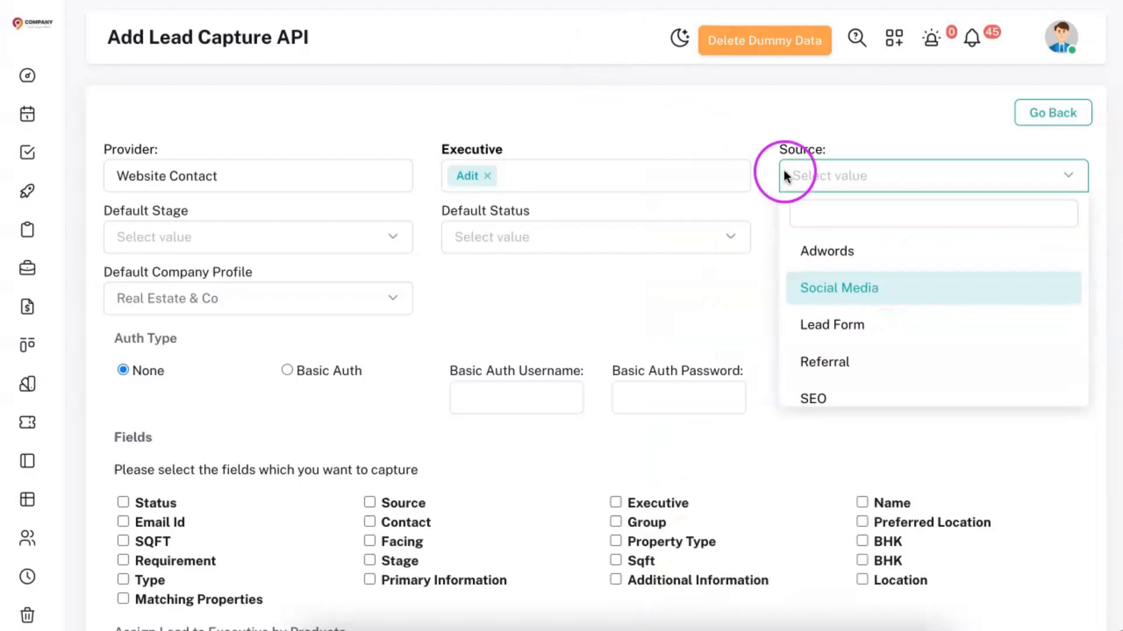
pyautogui.click(713, 108)
# View the Enquiry list in a separate tab and return to the lead capture API form
pyautogui.moveTo(50, 156)
pyautogui.rightClick(92, 156)
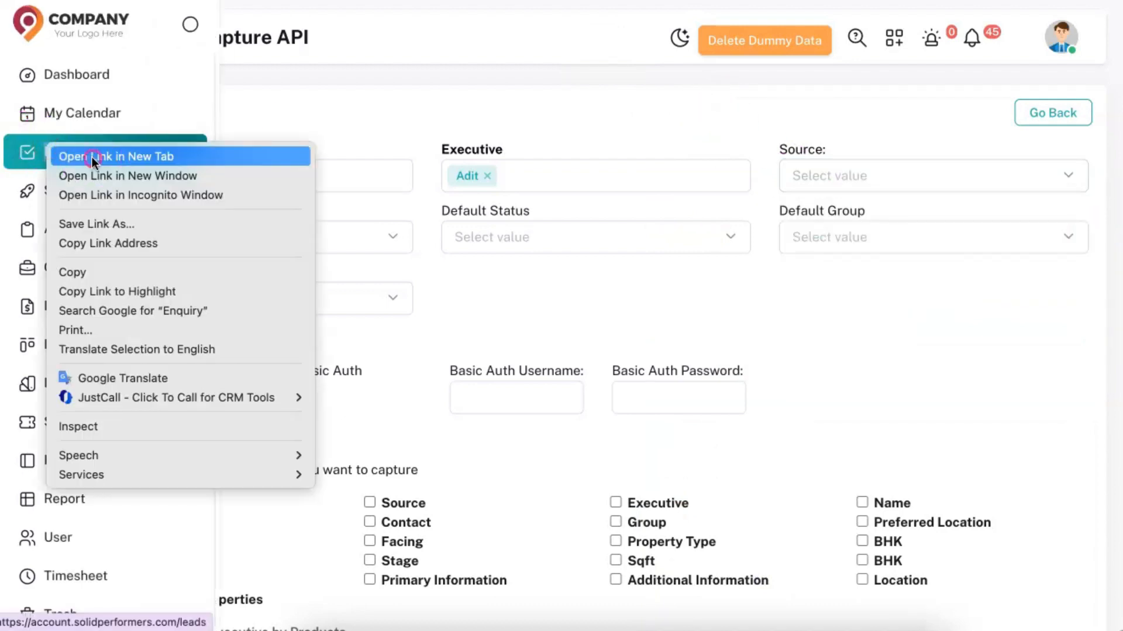
pyautogui.click(93, 157)
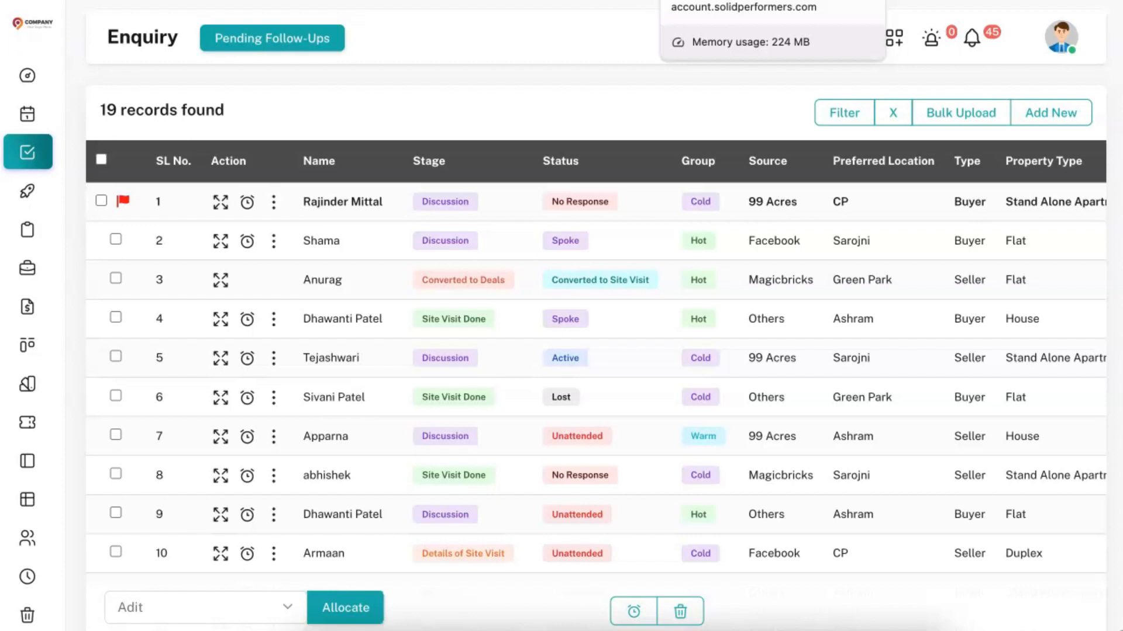
pyautogui.click(731, 0)
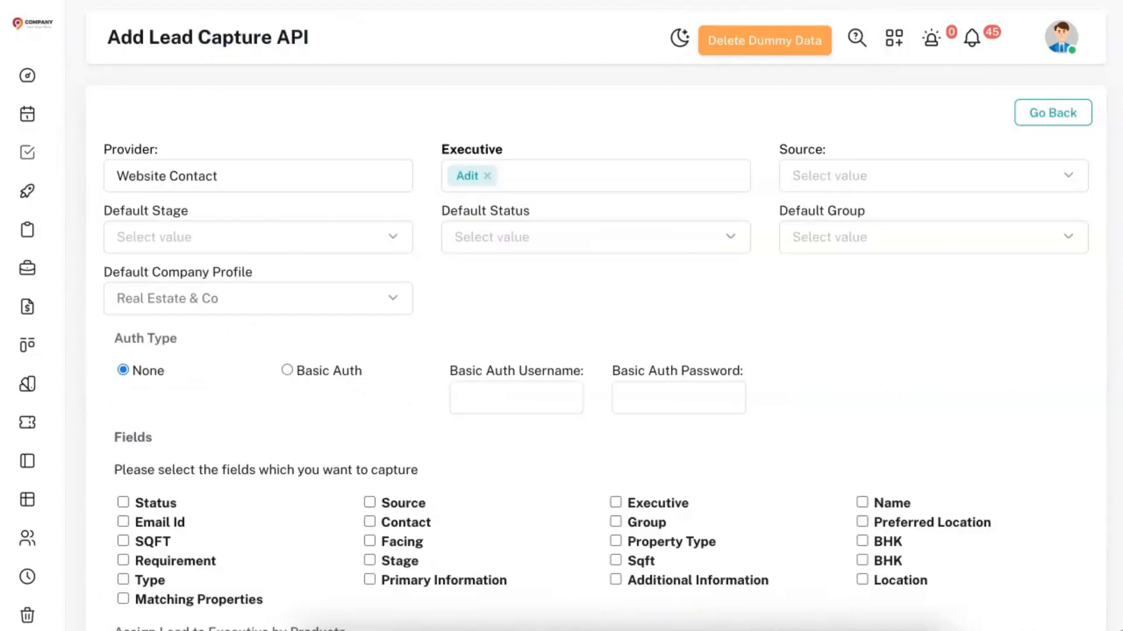
# Set the lead capture API's source to Referral
pyautogui.click(863, 179)
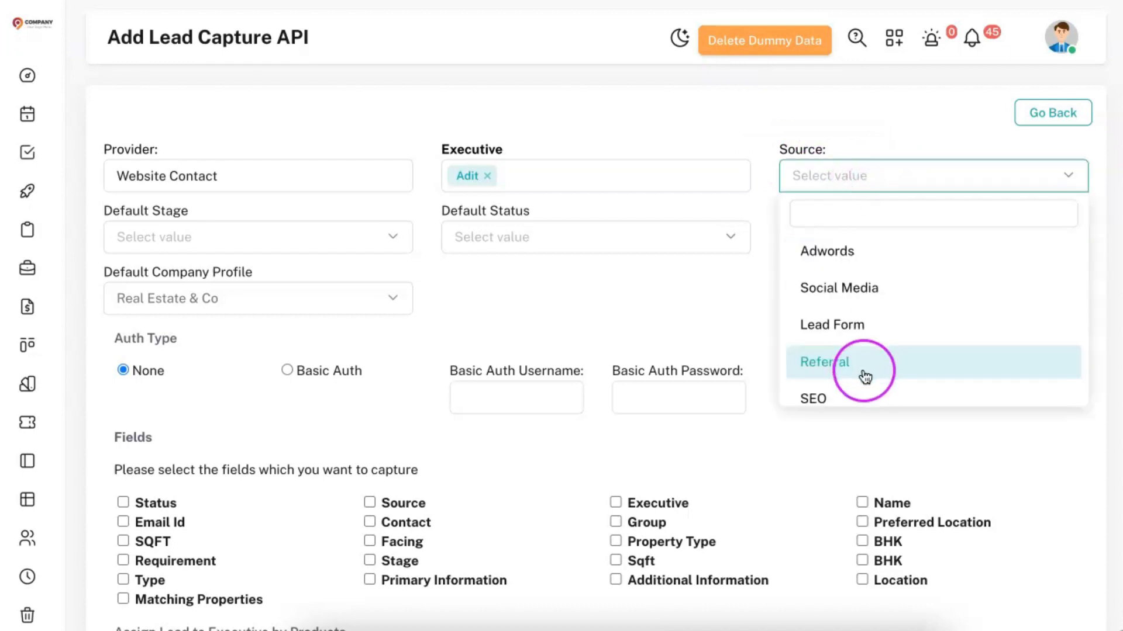
pyautogui.click(865, 369)
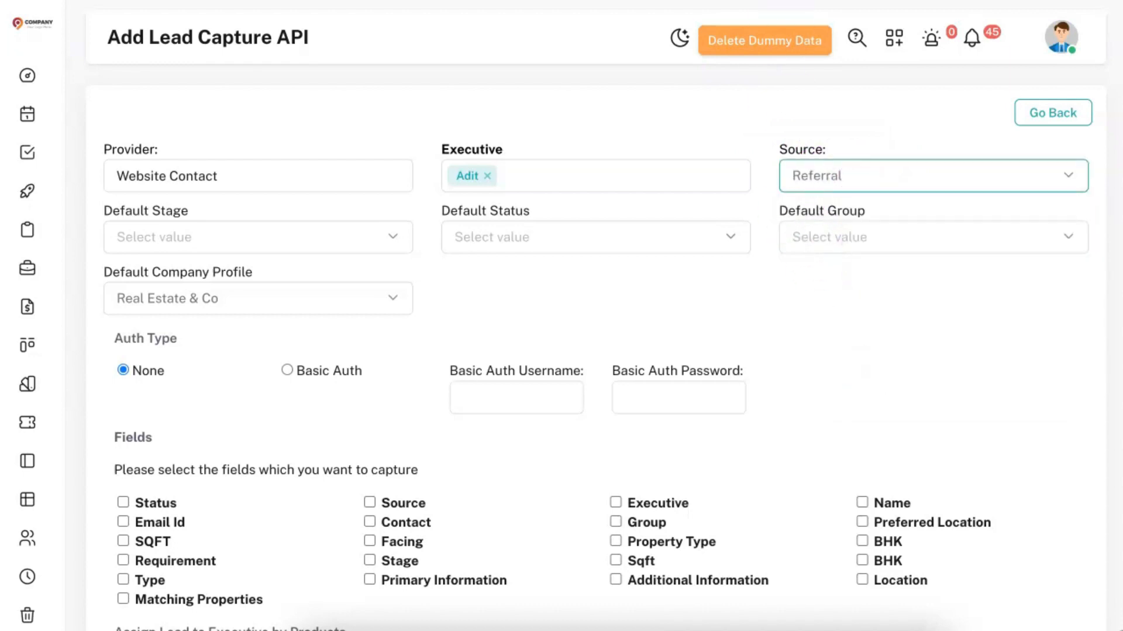
pyautogui.click(544, 0)
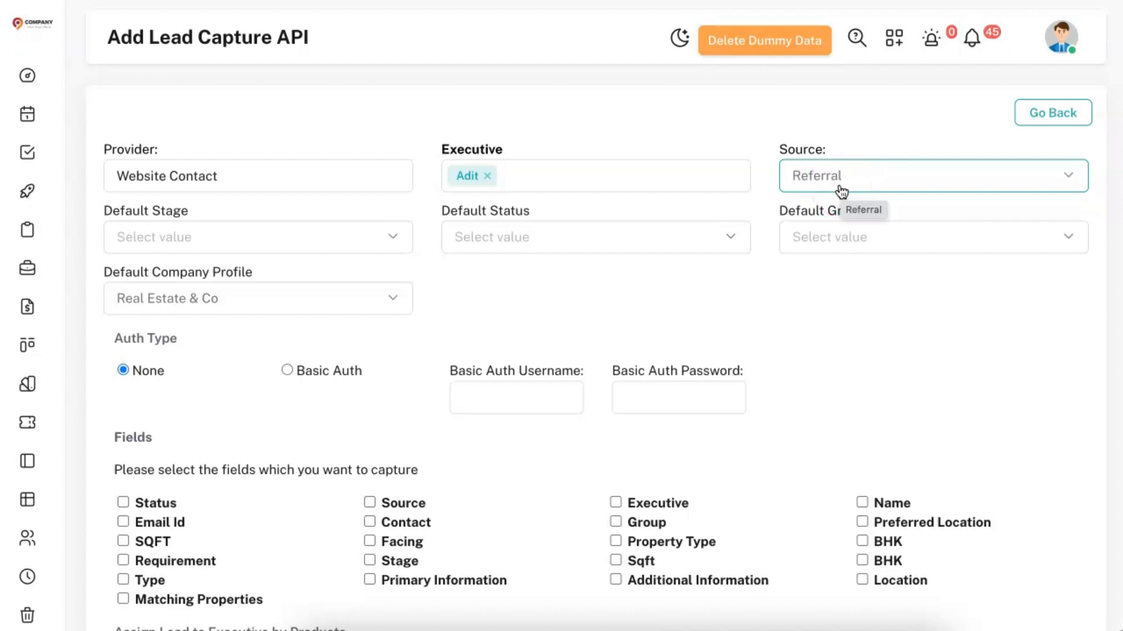
# Review the Default Stage and Default Company Profile options without changing either selection
pyautogui.click(275, 234)
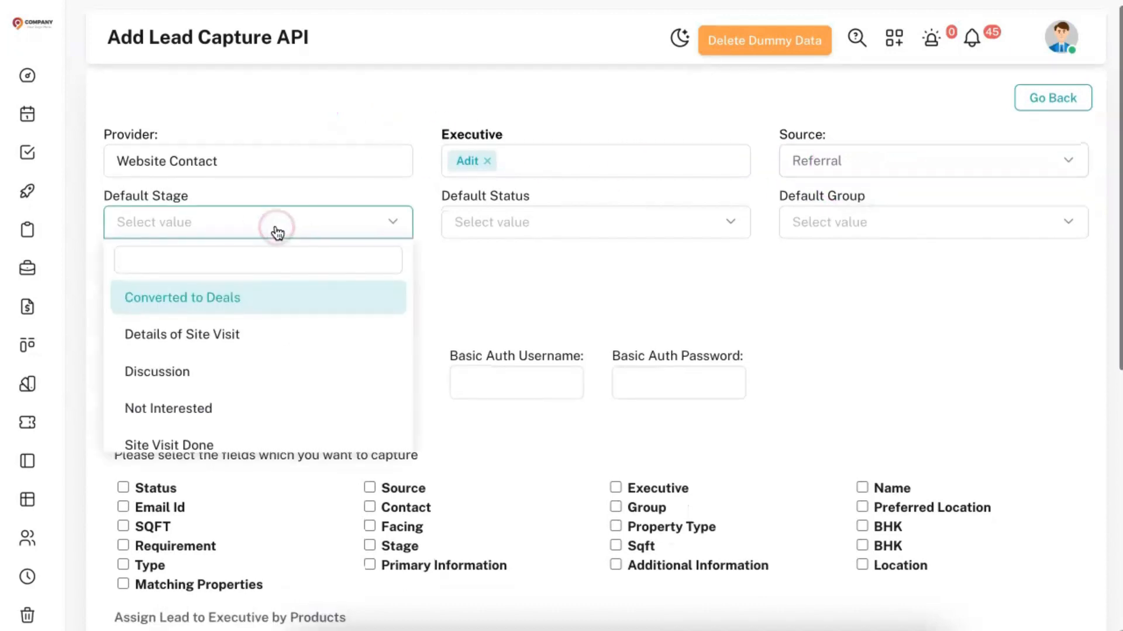
pyautogui.scroll(-1, 308, 345)
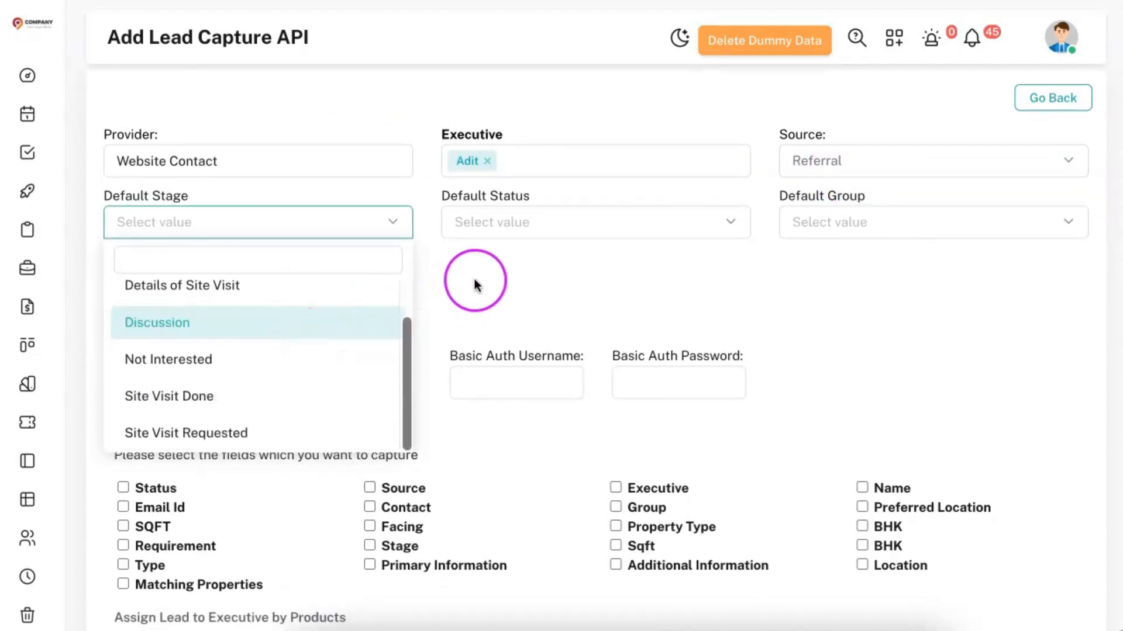
pyautogui.scroll(1, 345, 327)
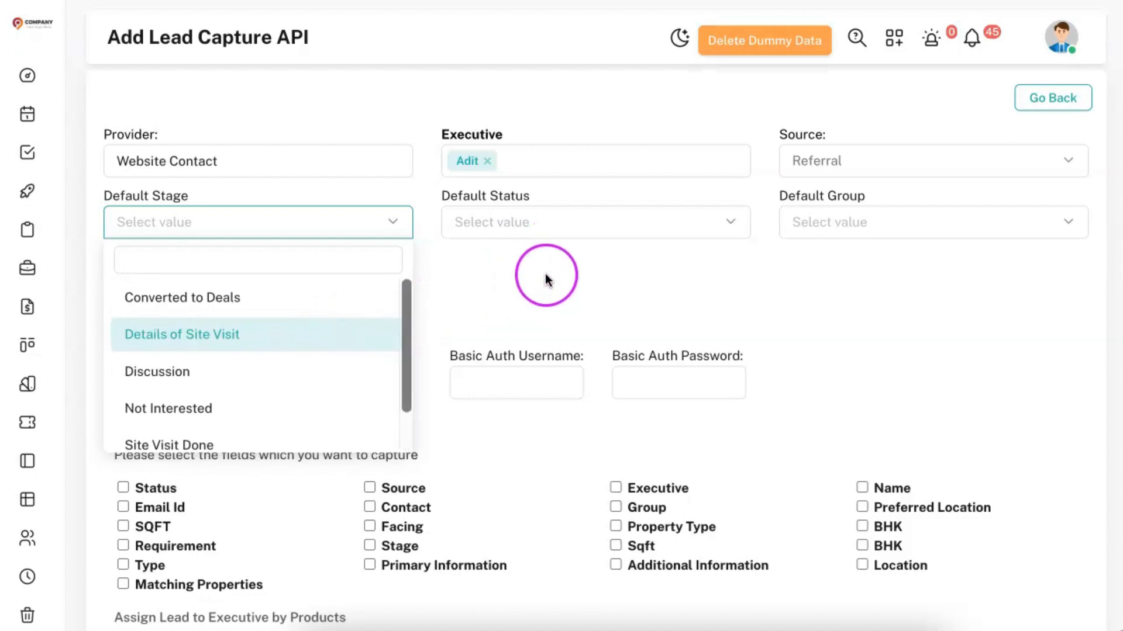
pyautogui.click(545, 273)
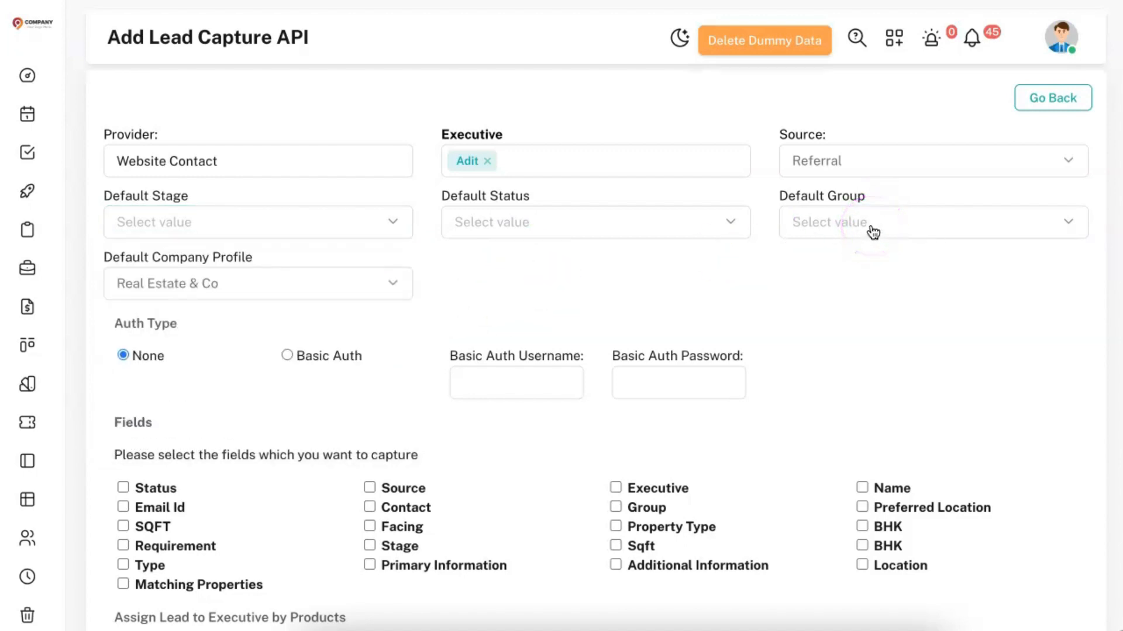
pyautogui.scroll(-1, 293, 238)
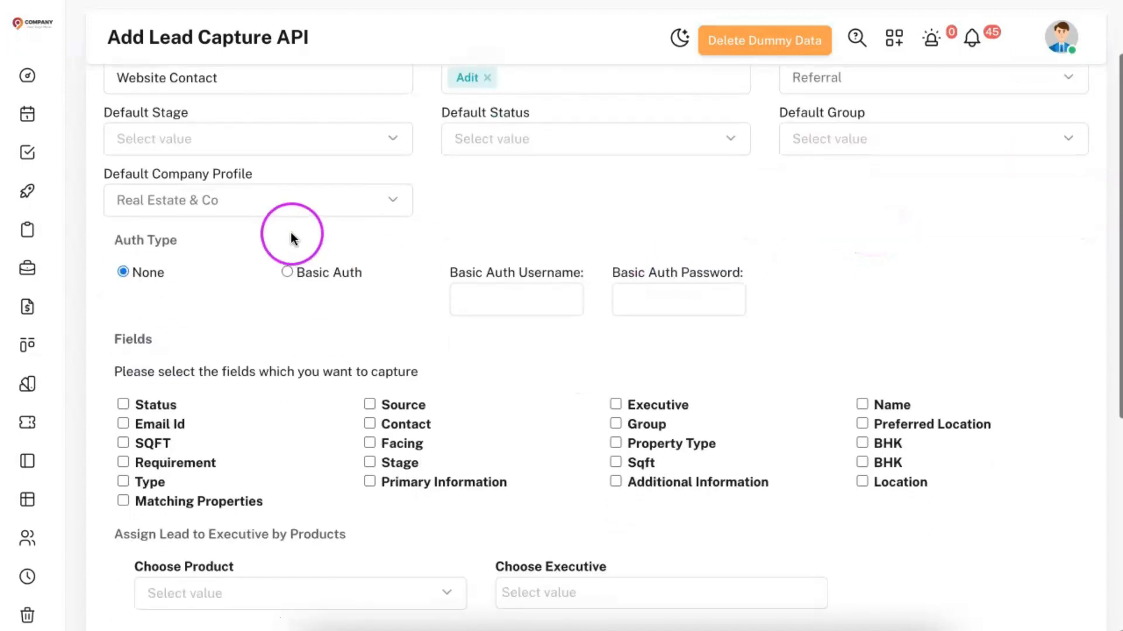
pyautogui.click(269, 210)
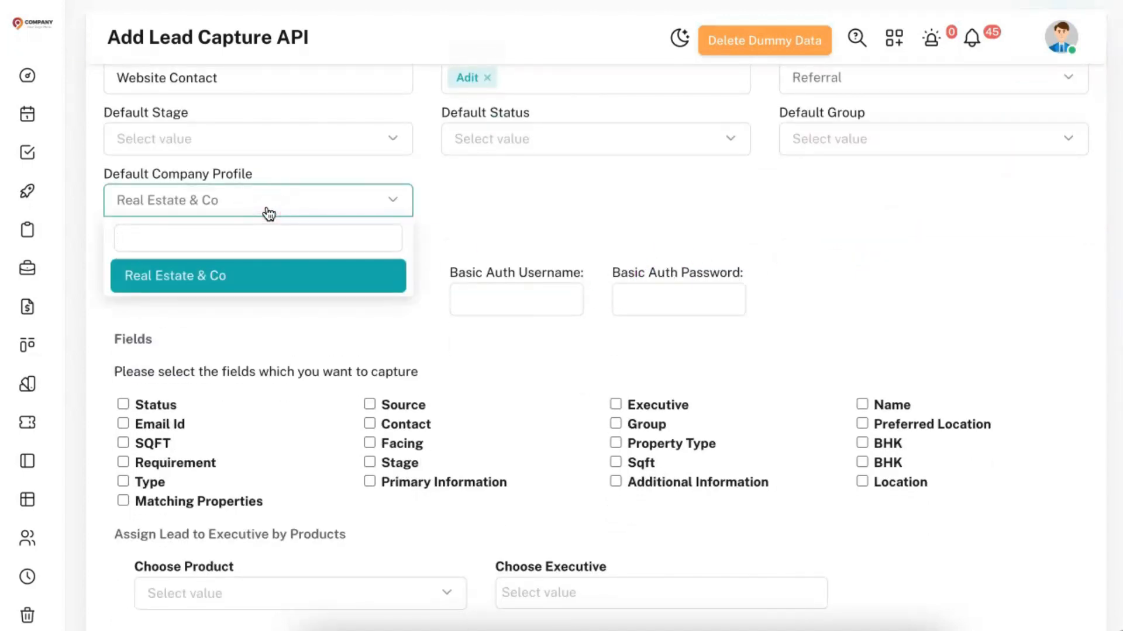
pyautogui.click(619, 210)
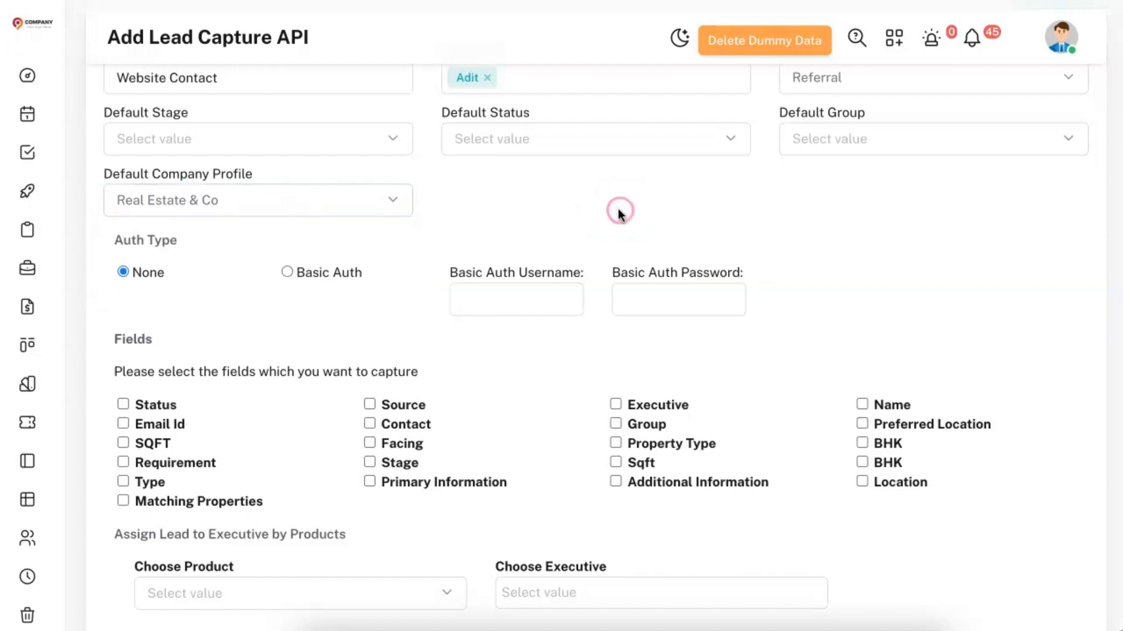
# Try the Basic Auth type with its username and password fields, and return the authentication type to None
pyautogui.scroll(-1, 433, 232)
pyautogui.click(508, 237)
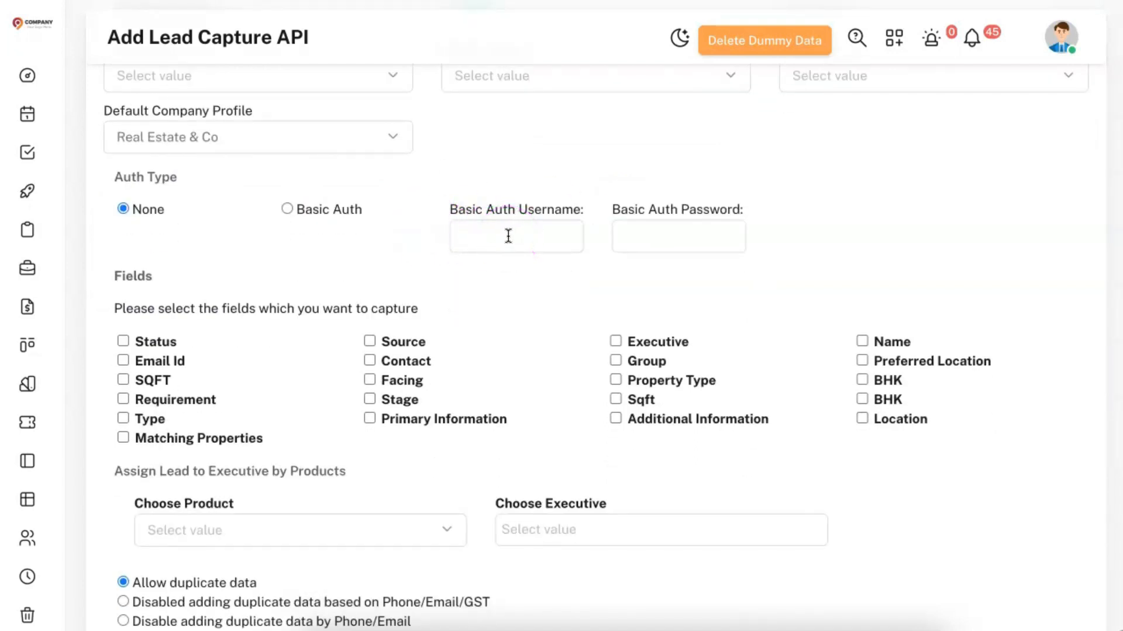
pyautogui.click(508, 236)
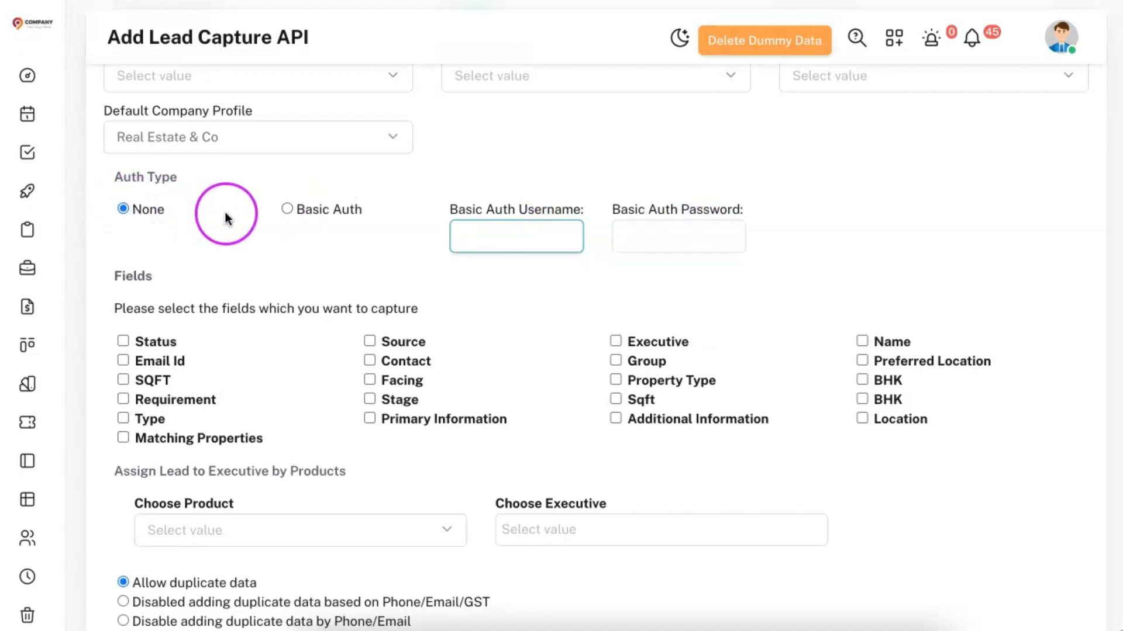
pyautogui.click(287, 208)
pyautogui.click(519, 238)
pyautogui.click(700, 250)
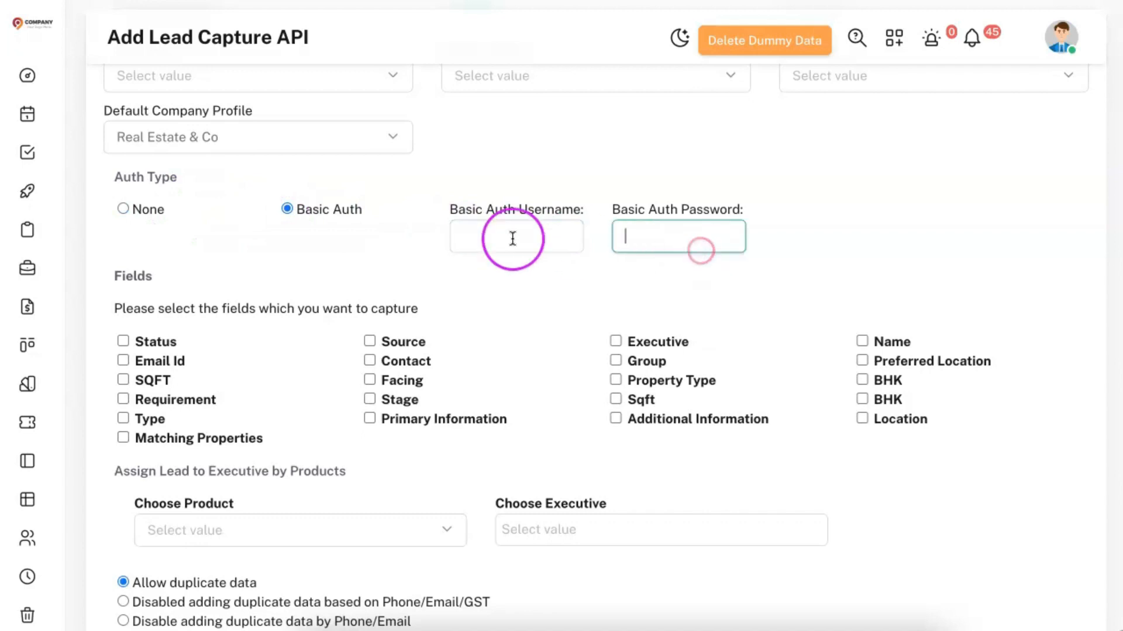
pyautogui.click(123, 209)
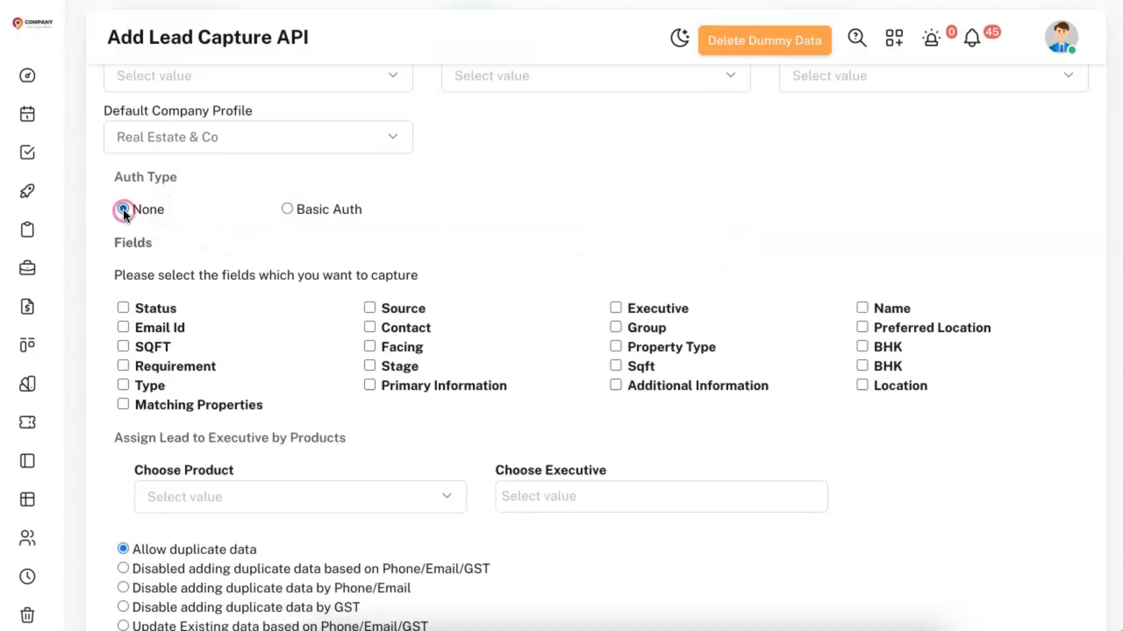
# Select Name, Contact, Email Id and Requirement as the fields to capture
pyautogui.scroll(3, 421, 234)
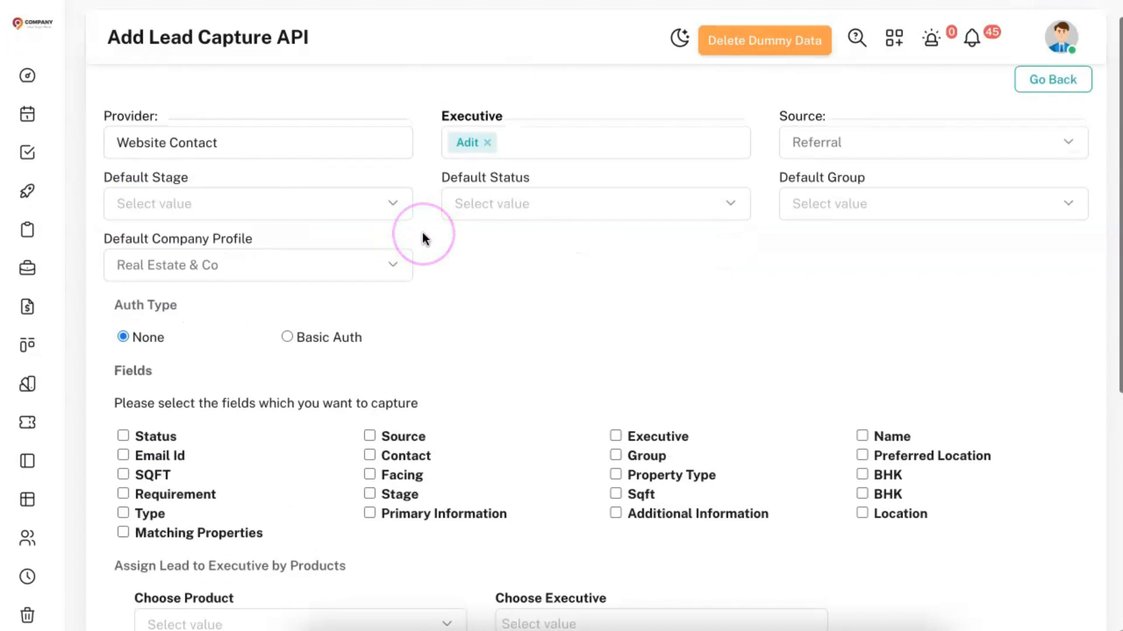
pyautogui.scroll(-3, 422, 232)
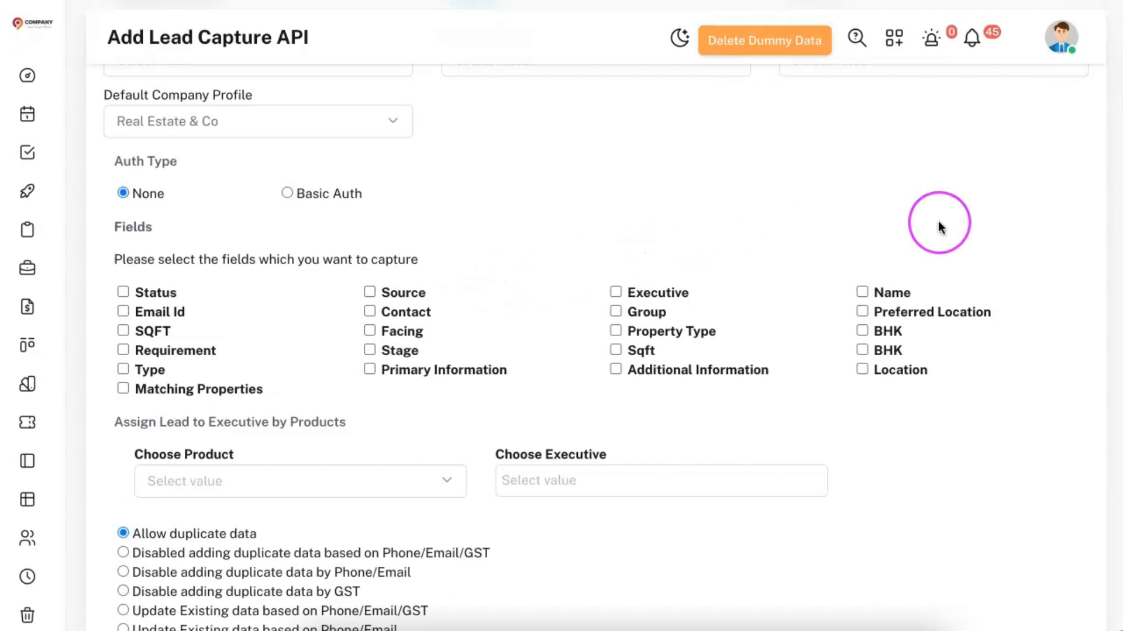
pyautogui.click(862, 291)
pyautogui.click(370, 310)
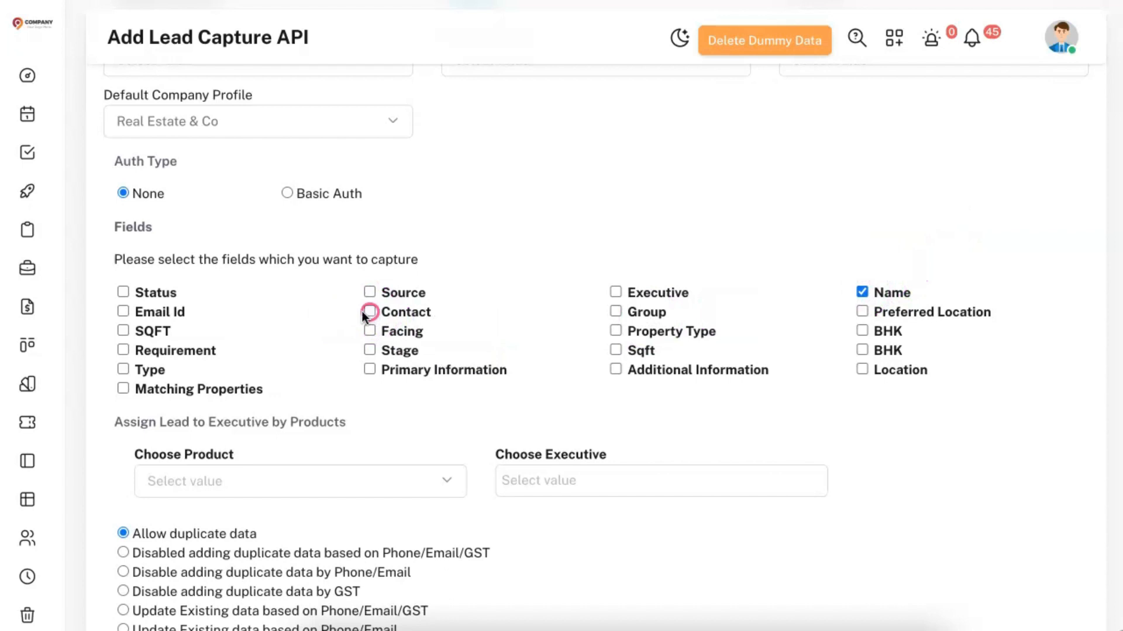
pyautogui.click(120, 313)
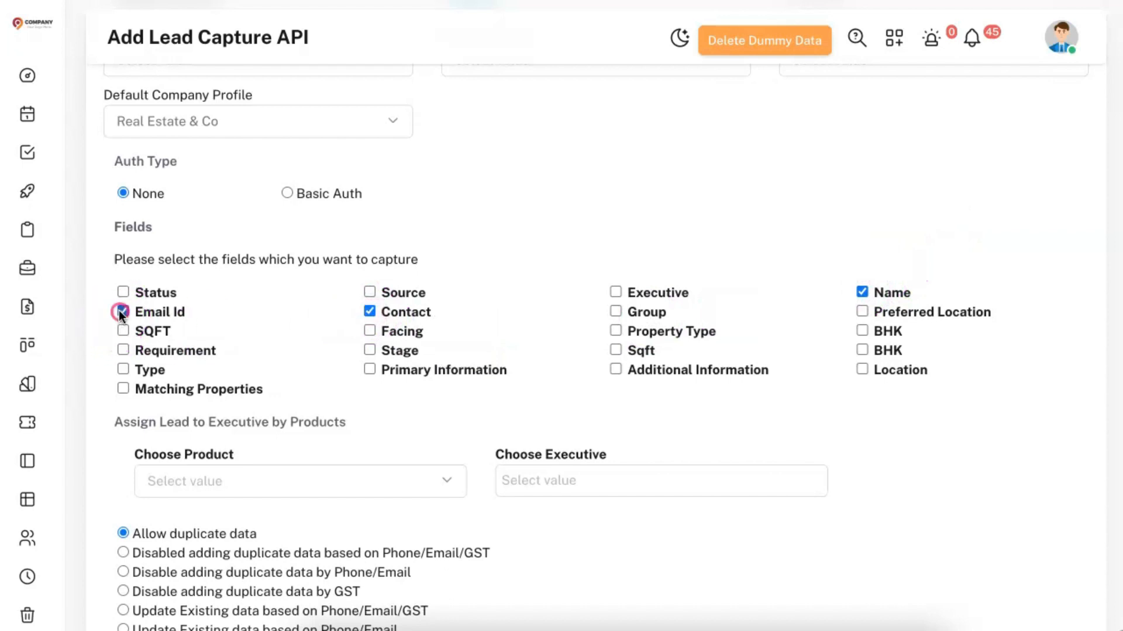
pyautogui.click(124, 349)
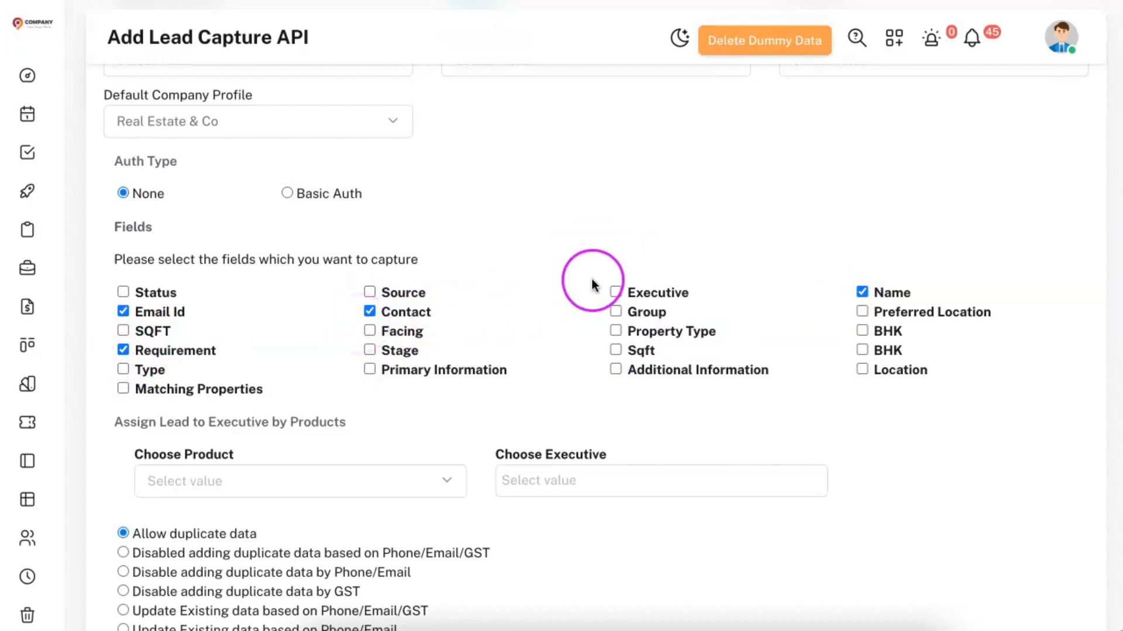
# Submit the Website Contact lead capture API with duplicate data allowed
pyautogui.scroll(-5, 601, 280)
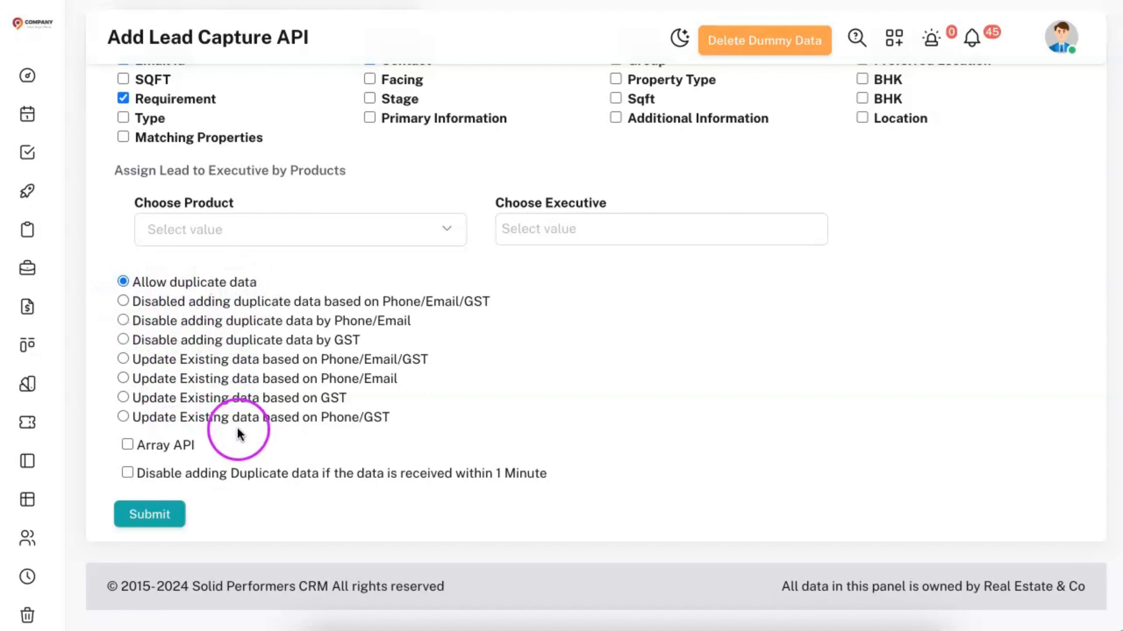
pyautogui.click(153, 522)
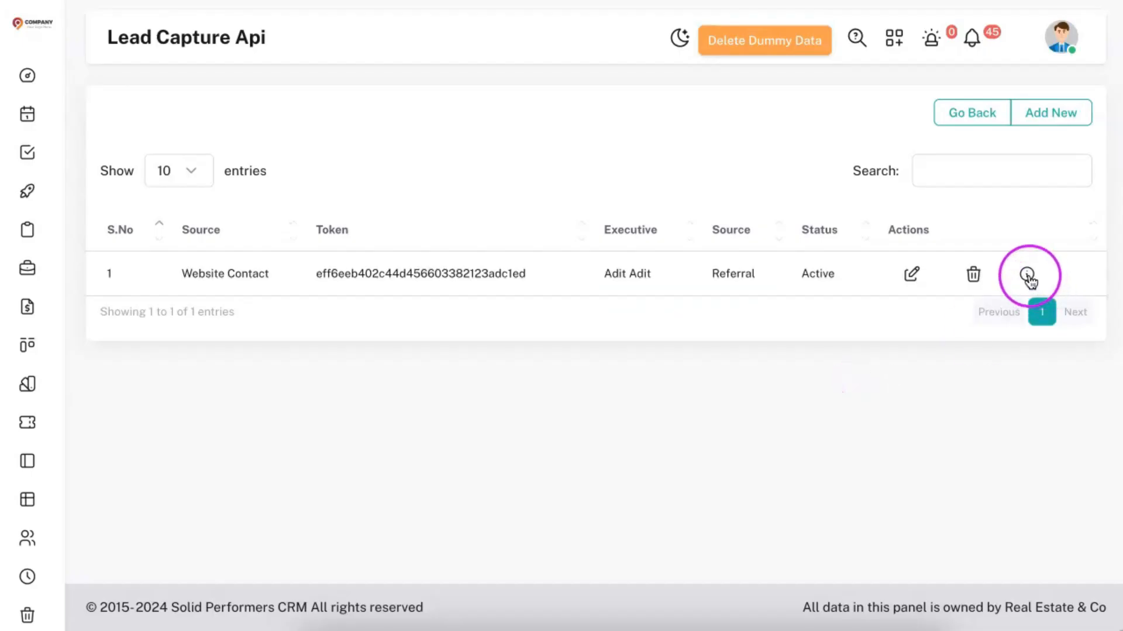
# Review the Website Contact API's request info, including its URL, headers and sample data fields, and close the info
pyautogui.click(1027, 275)
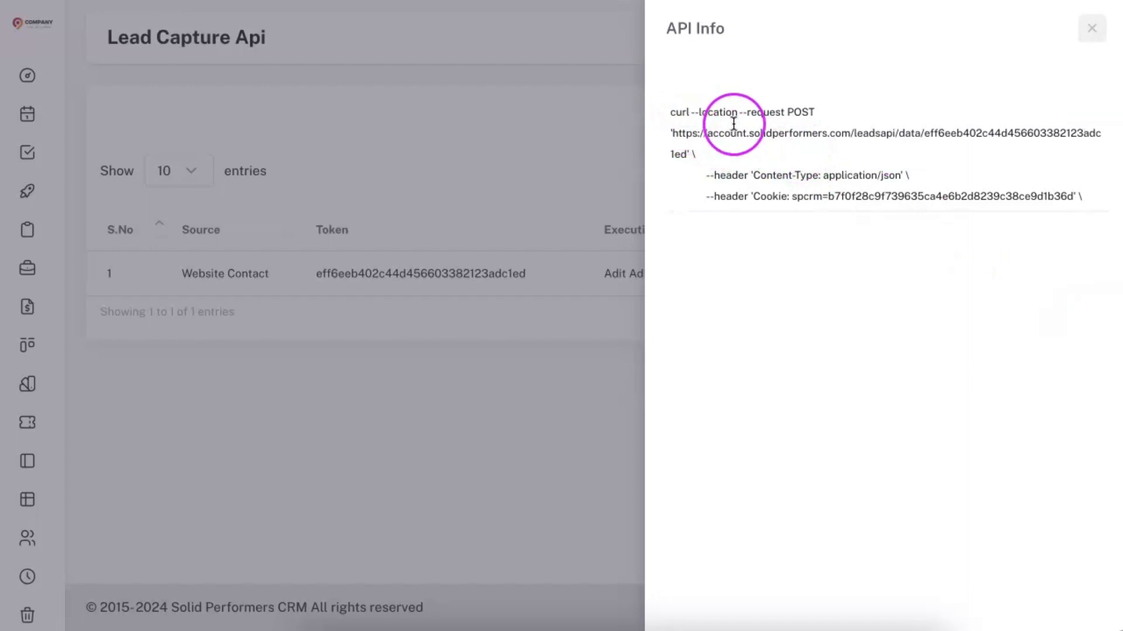
pyautogui.scroll(-1, 731, 187)
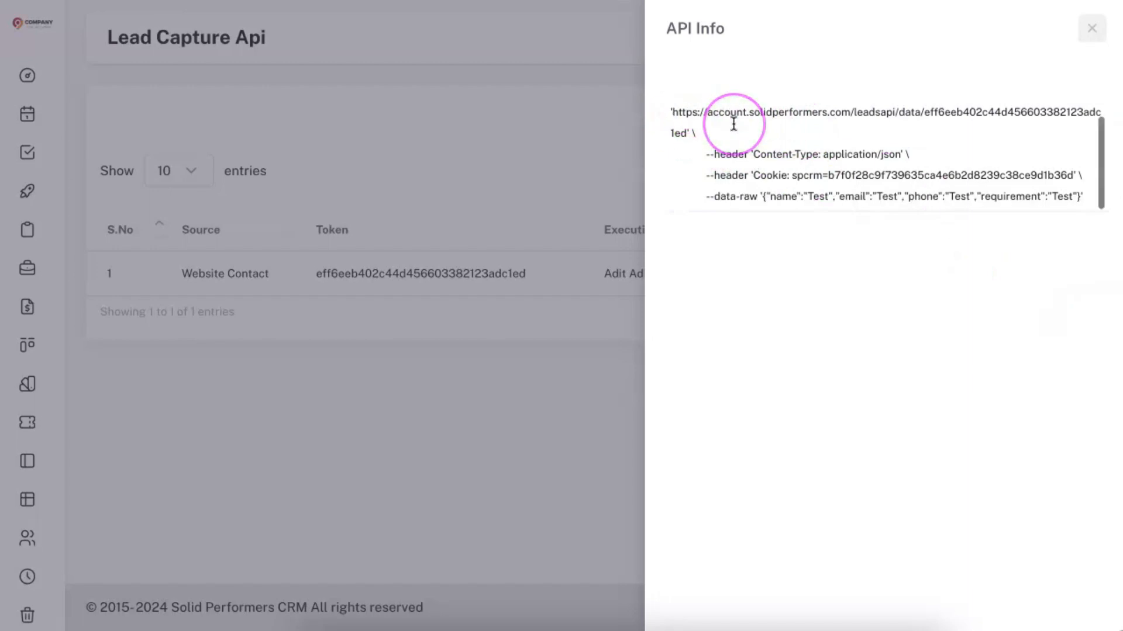
pyautogui.doubleClick(813, 198)
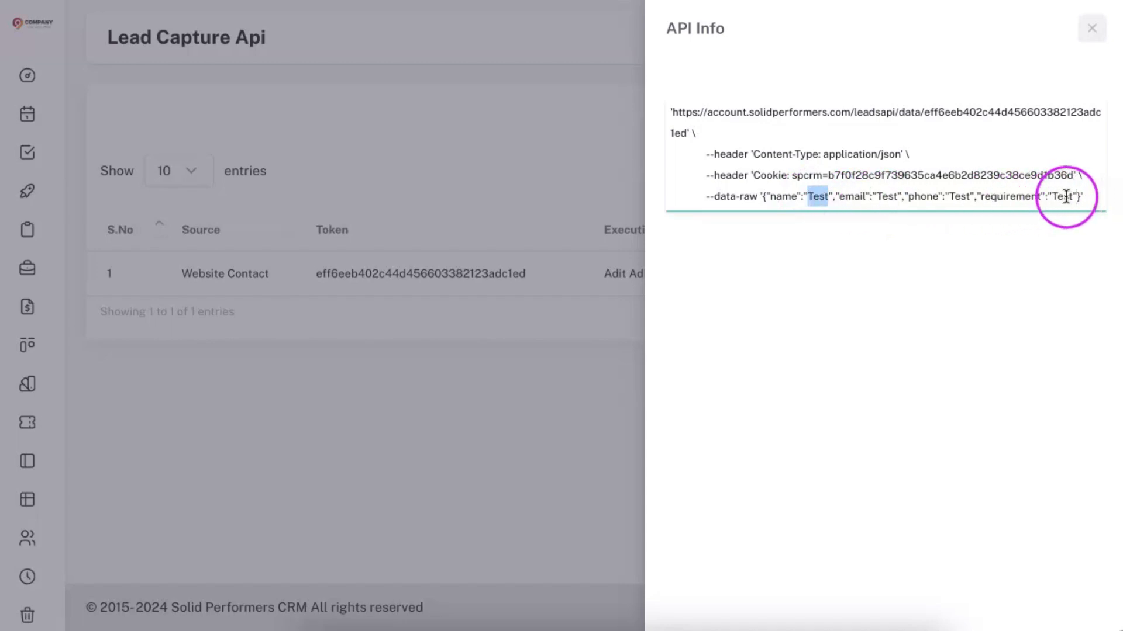
pyautogui.scroll(1, 843, 186)
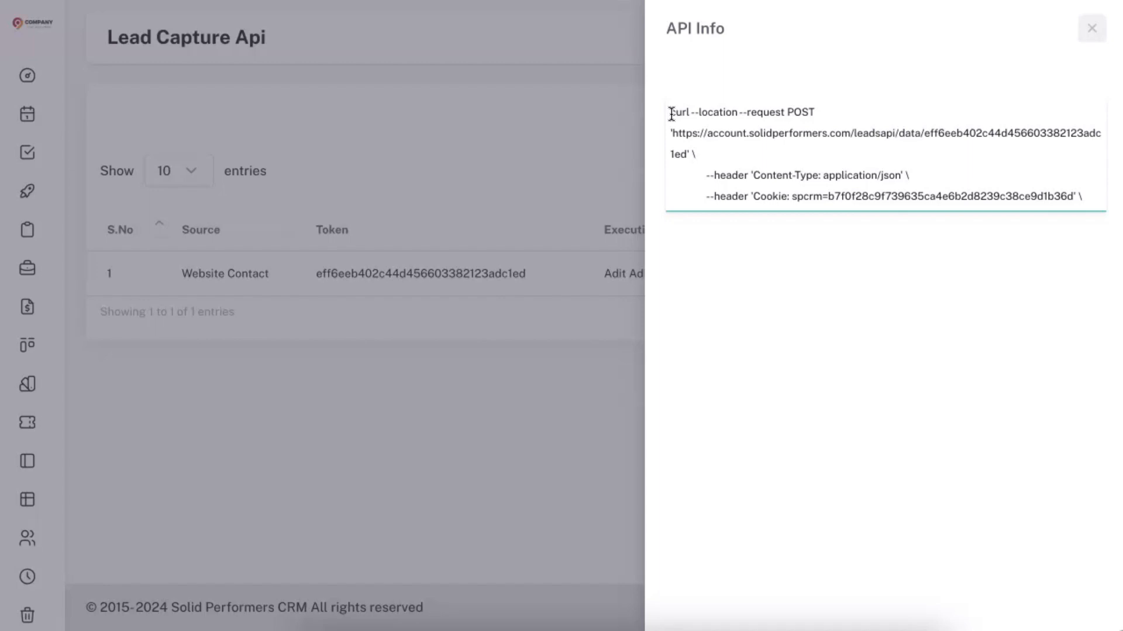
pyautogui.click(554, 136)
pyautogui.click(567, 273)
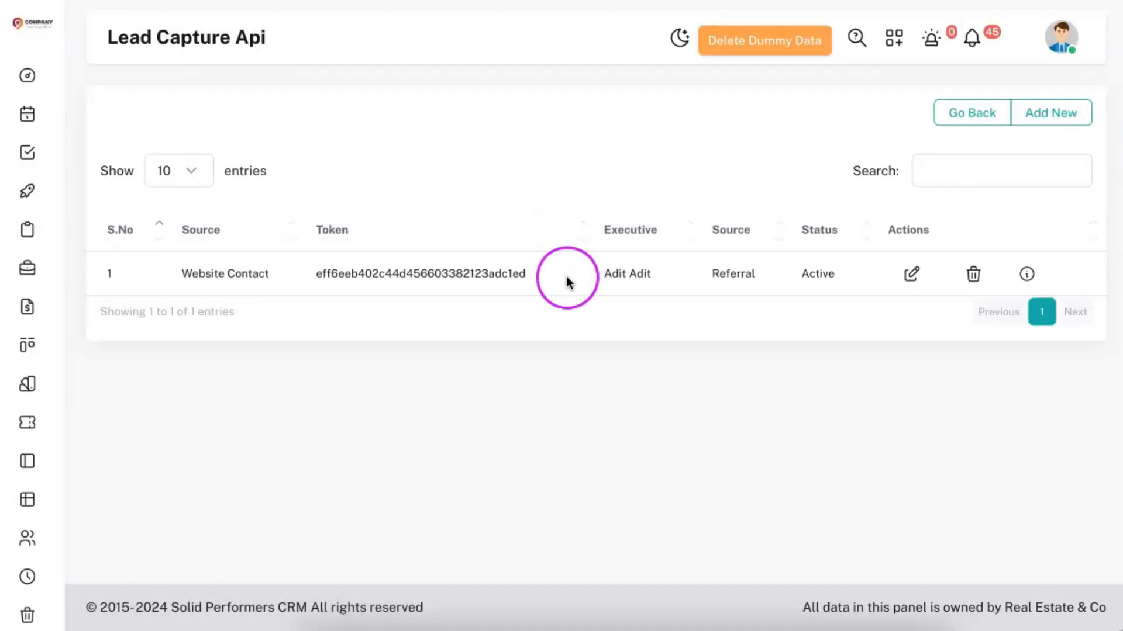
# Open a blank form for another lead capture API, go back to the API list, and reopen the form to review its settings and capture fields
pyautogui.click(1037, 121)
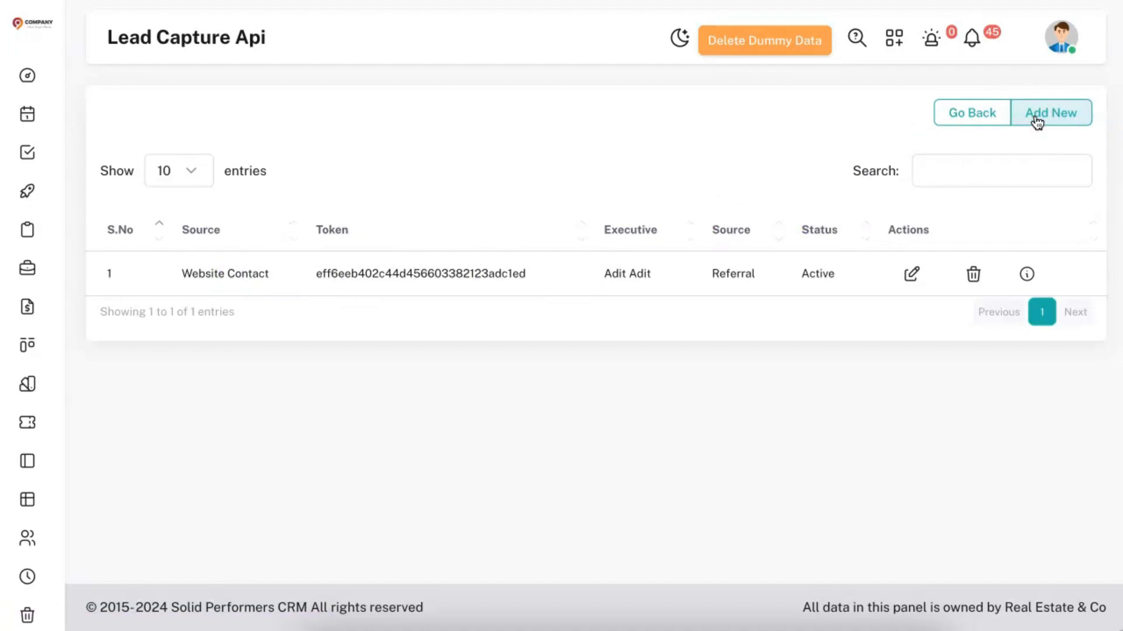
pyautogui.click(1036, 122)
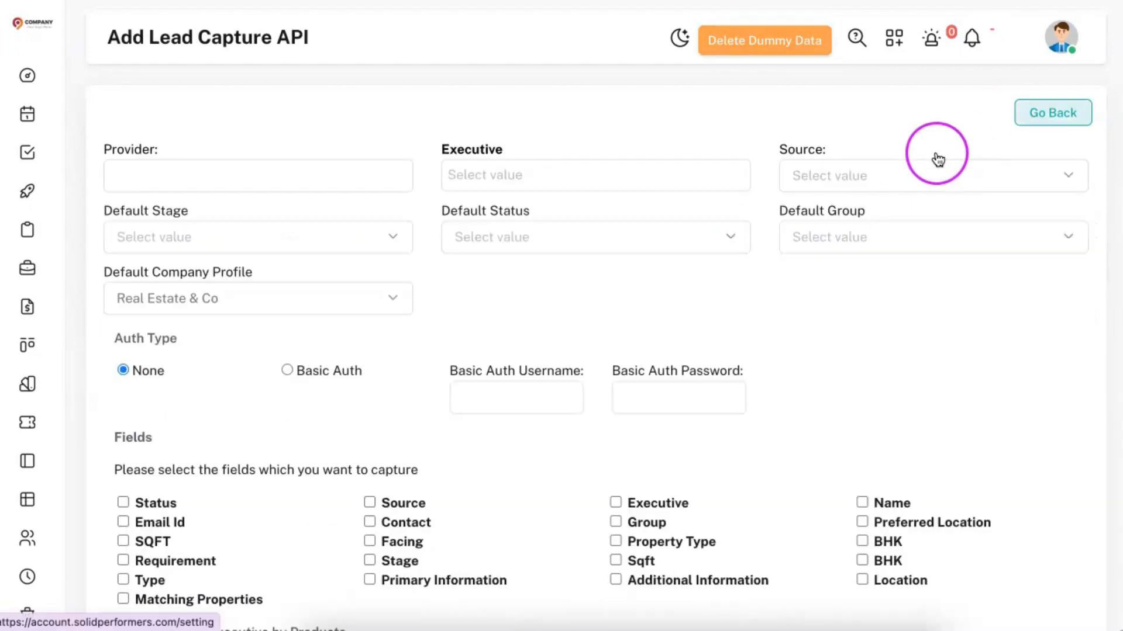
pyautogui.scroll(-2, 938, 300)
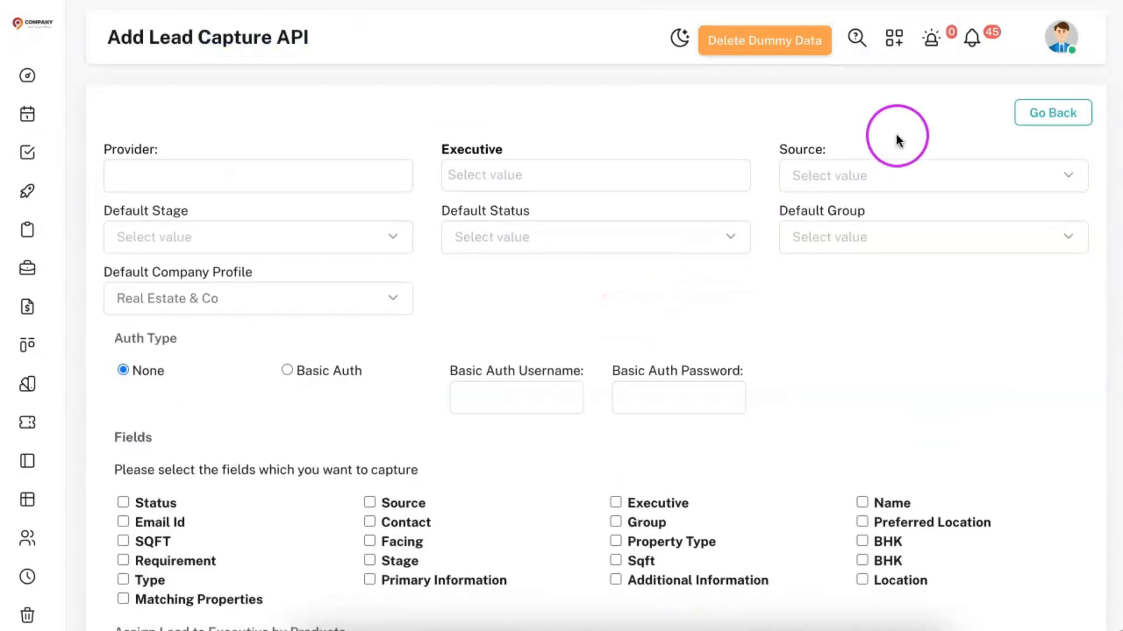
pyautogui.click(1055, 121)
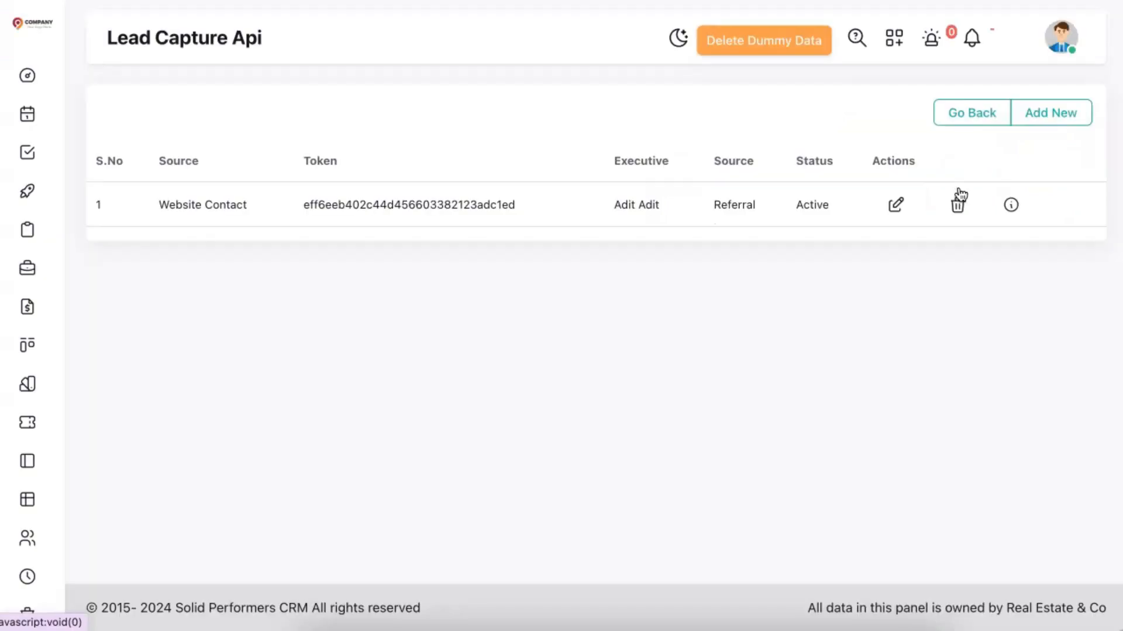
pyautogui.click(1046, 125)
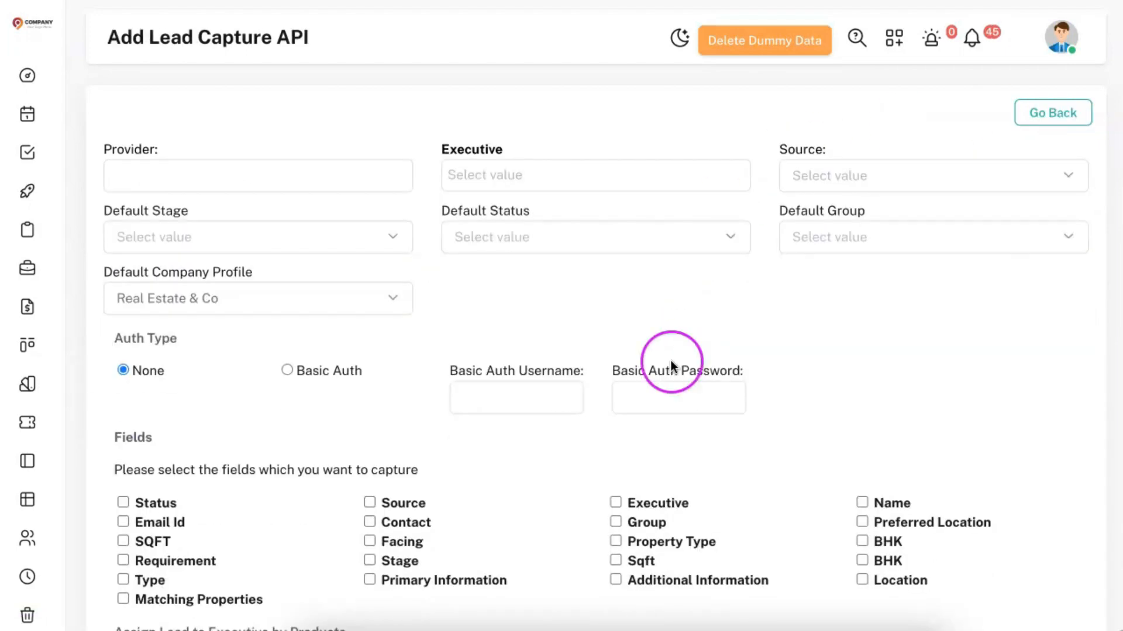
pyautogui.scroll(-2, 673, 433)
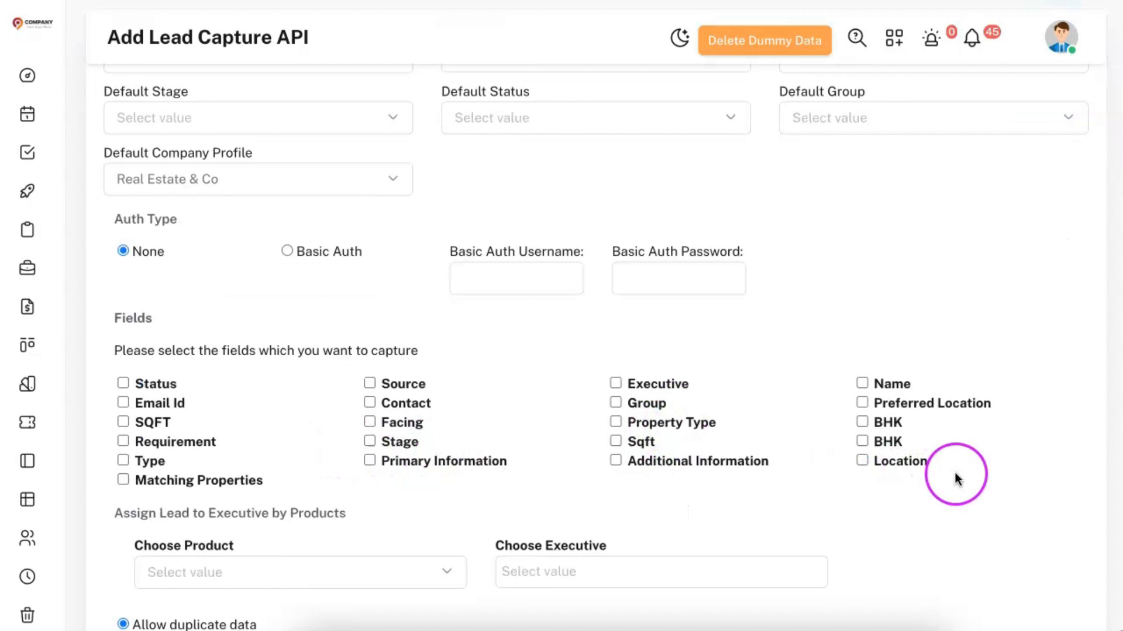